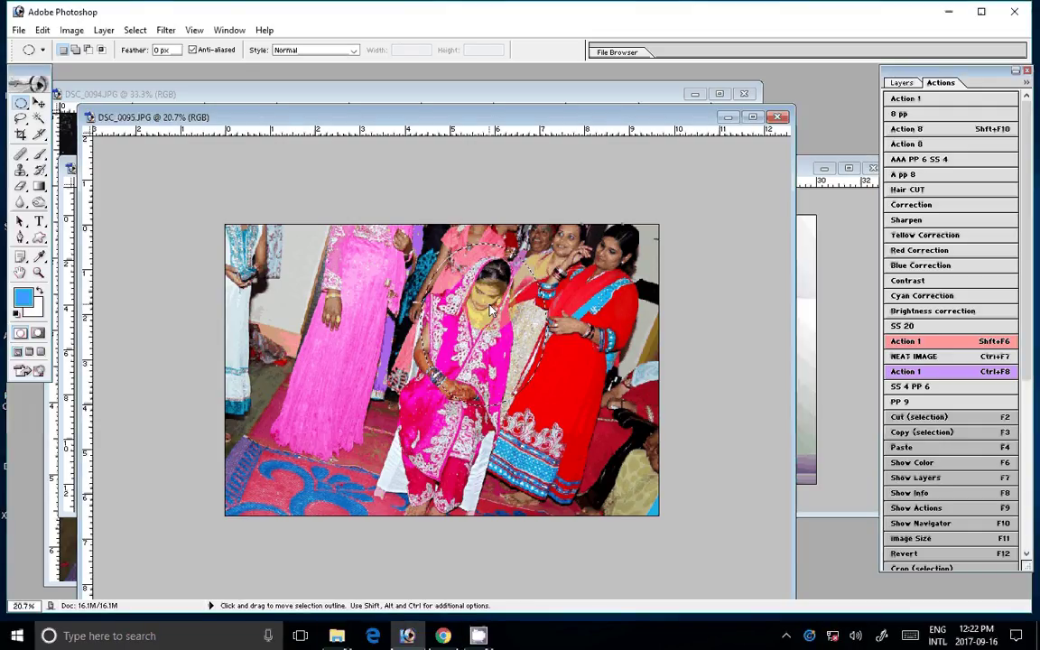
Feather the bride selection by 66 pixels and close DSC_0095 without saving.
key("ctrl+alt+d")
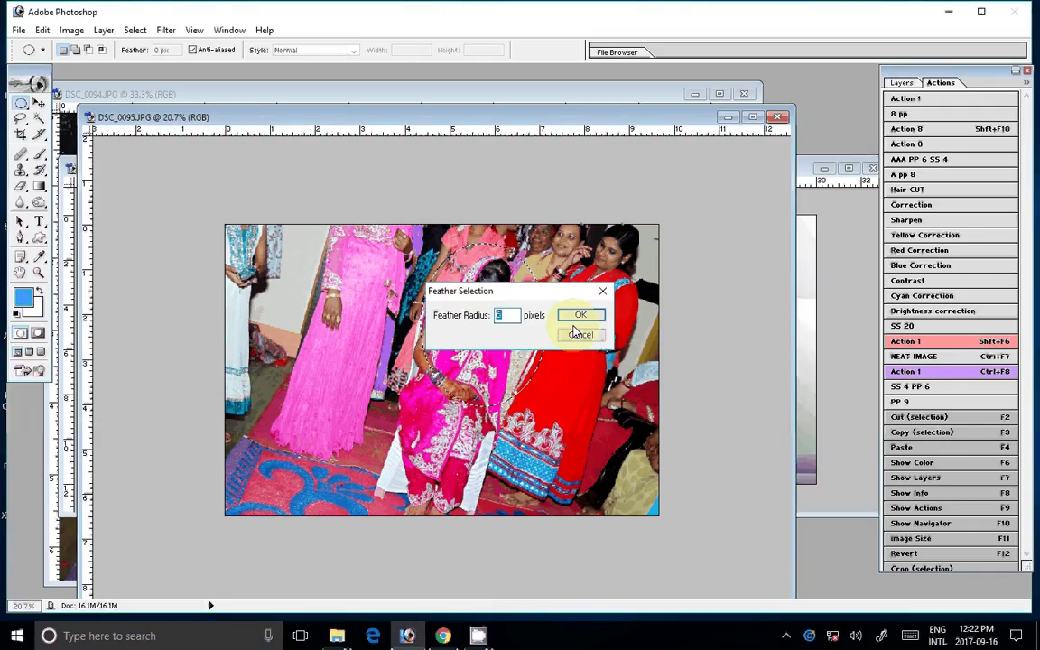
type("66")
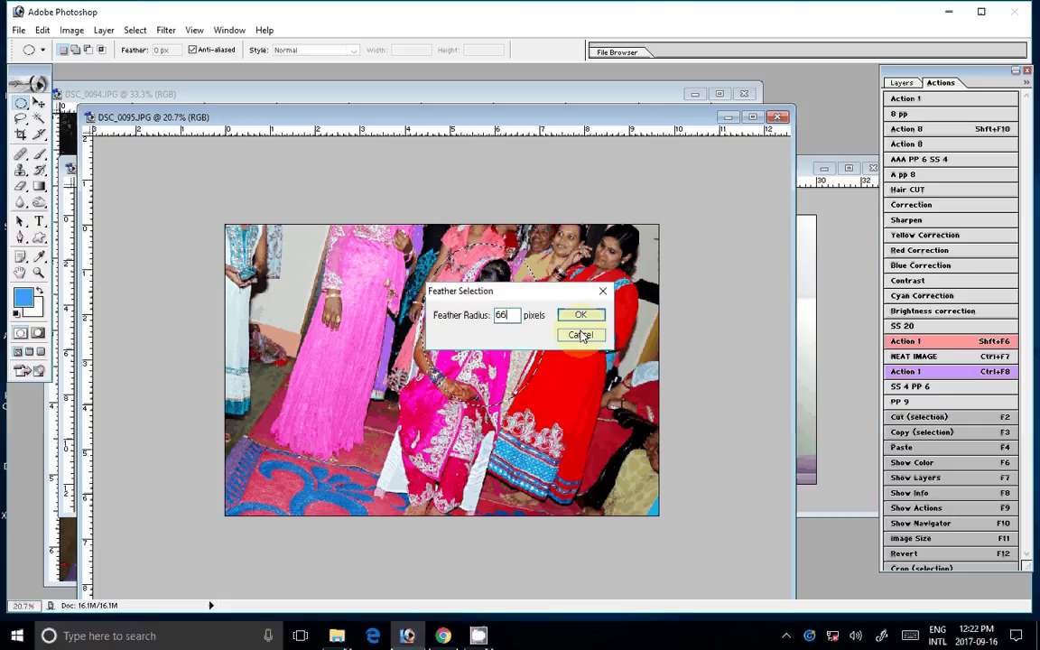
left_click(583, 336)
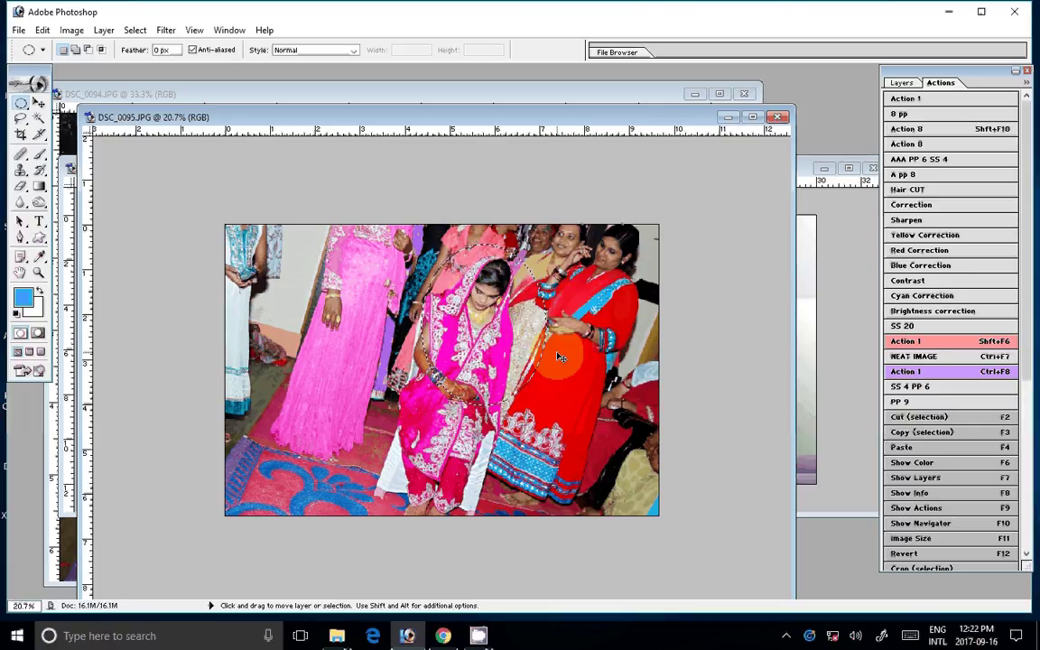
key("ctrl+w")
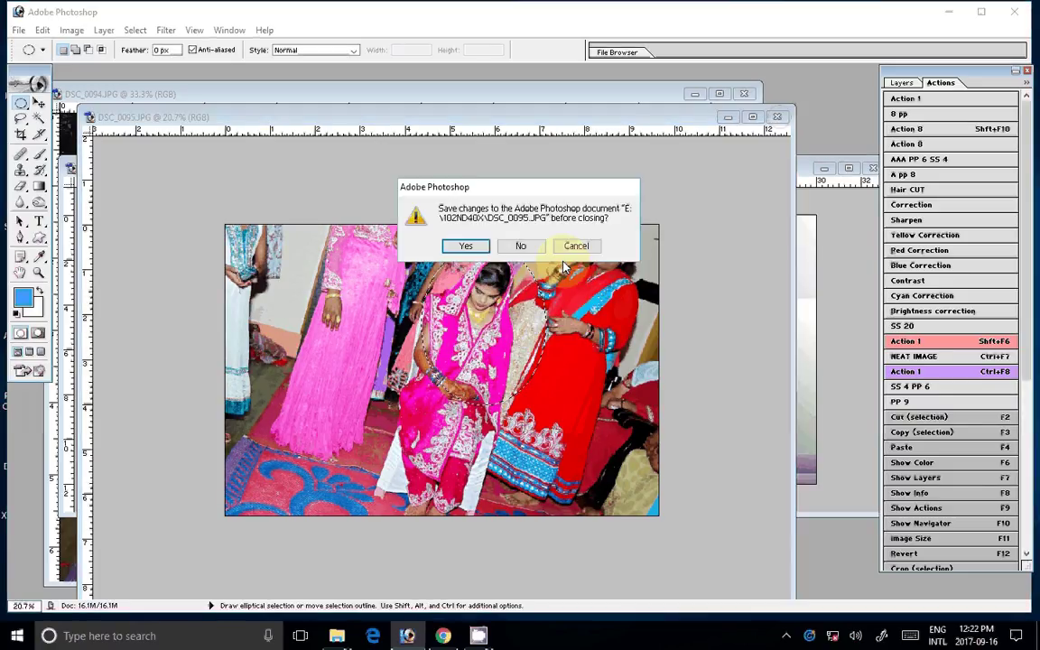
key("n")
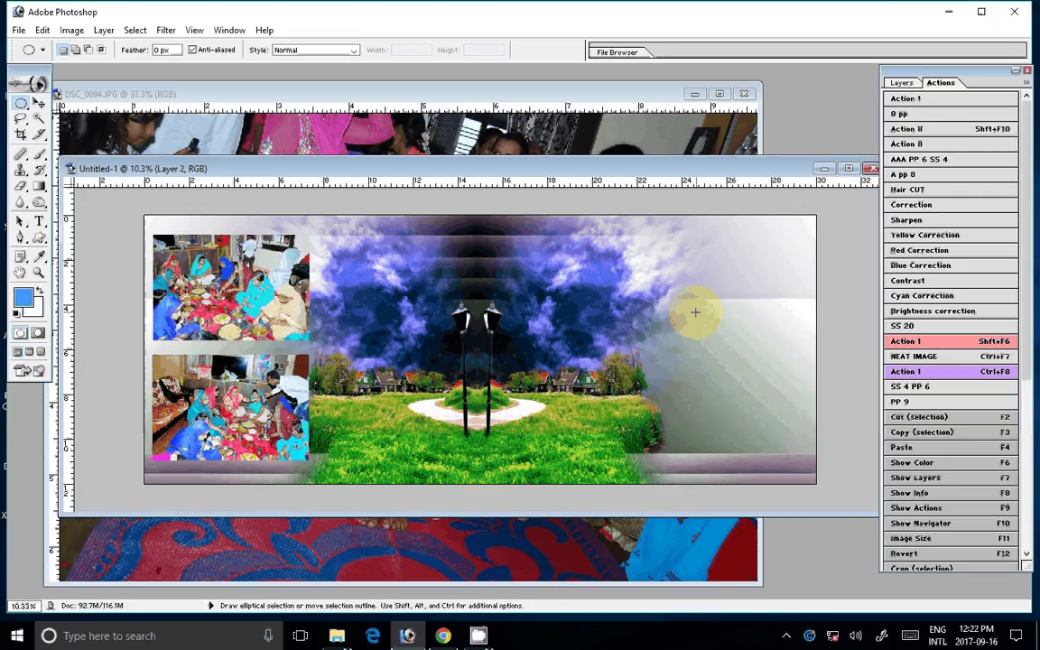
Paste the feathered bride into the spread, moving it upper right and enlarging it to 102.4%.
key("ctrl+v")
key("v")
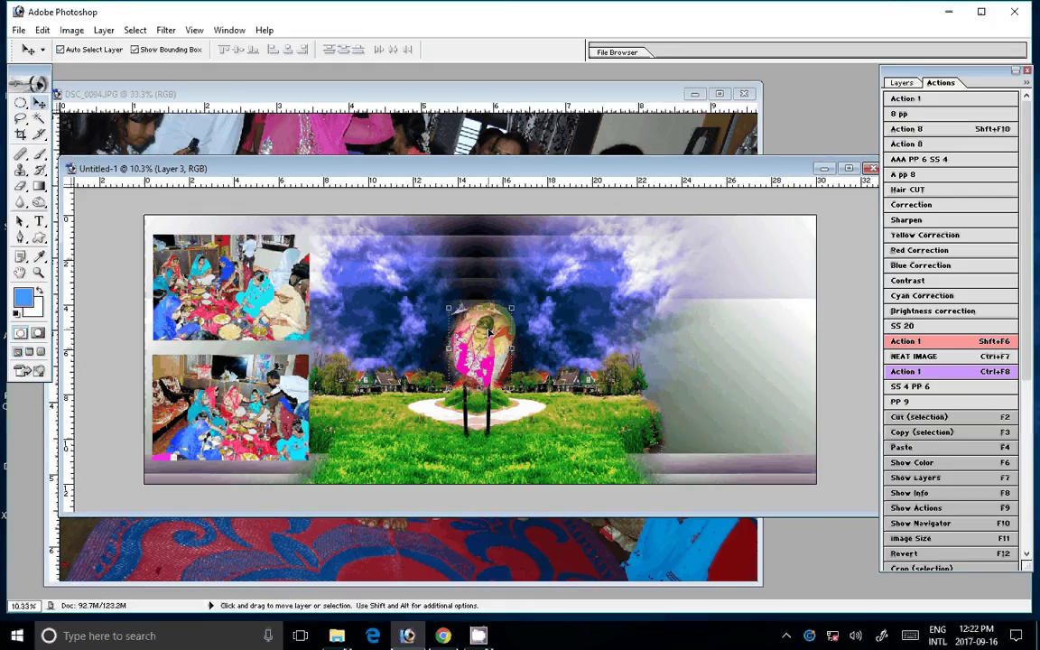
left_click_drag(489, 334, 598, 302)
left_click_drag(630, 264, 651, 258)
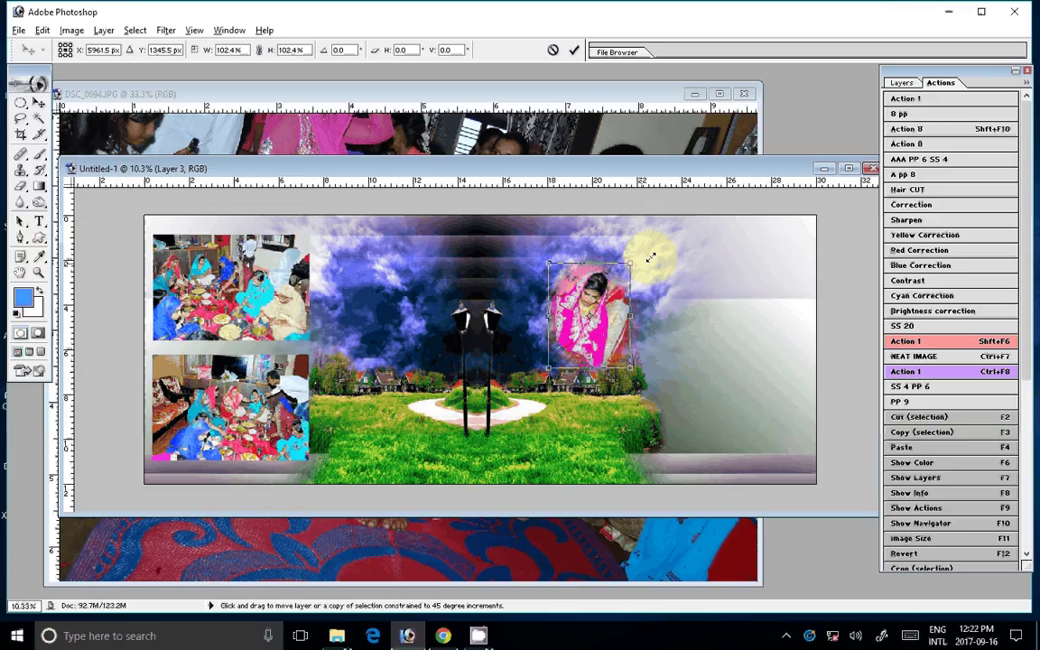
left_click_drag(650, 258, 658, 249)
double_click(610, 317)
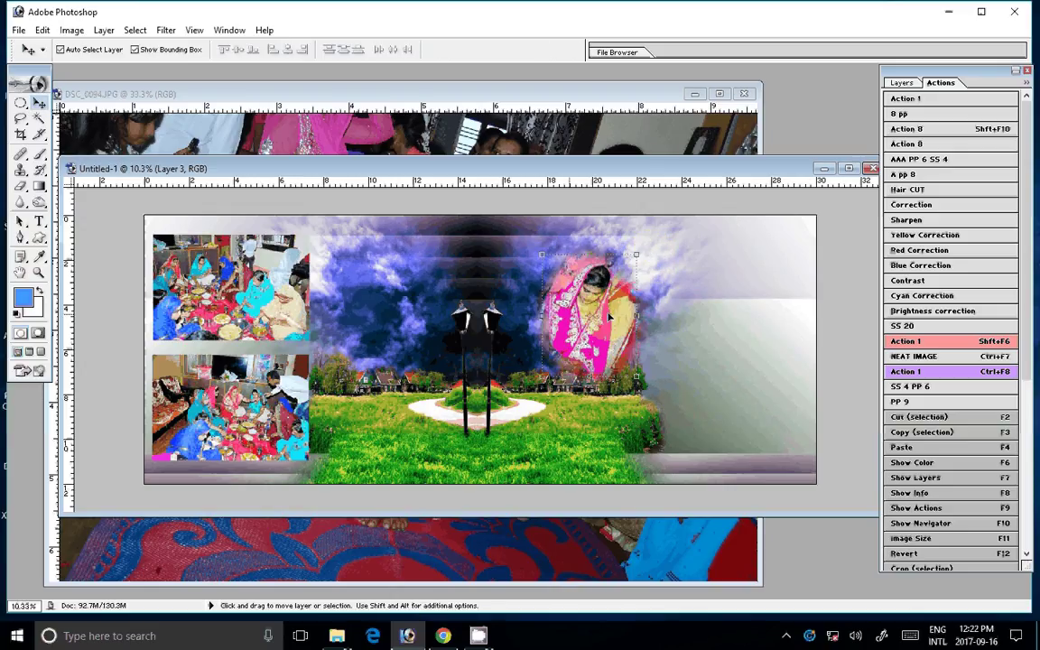
Erase the bride photo's hard edges with an enlarged Background Eraser brush.
key("e")
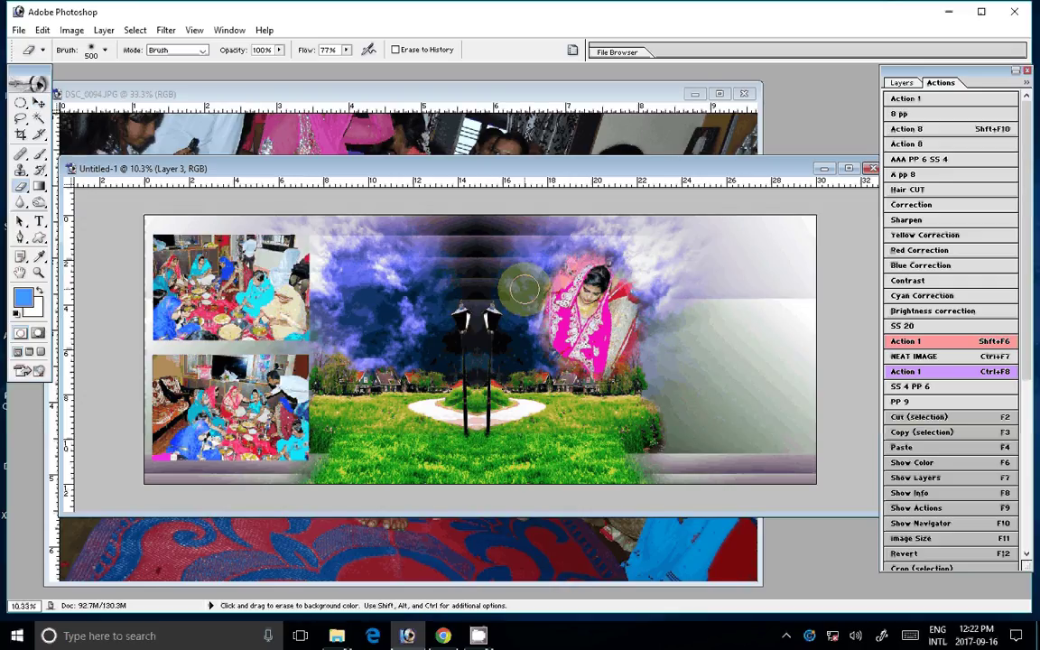
key("bracketright")
key("bracketright")
key("bracketright")
mouse_move(524, 289)
left_mouse_down()
mouse_move(640, 326)
mouse_move(734, 297)
left_mouse_up()
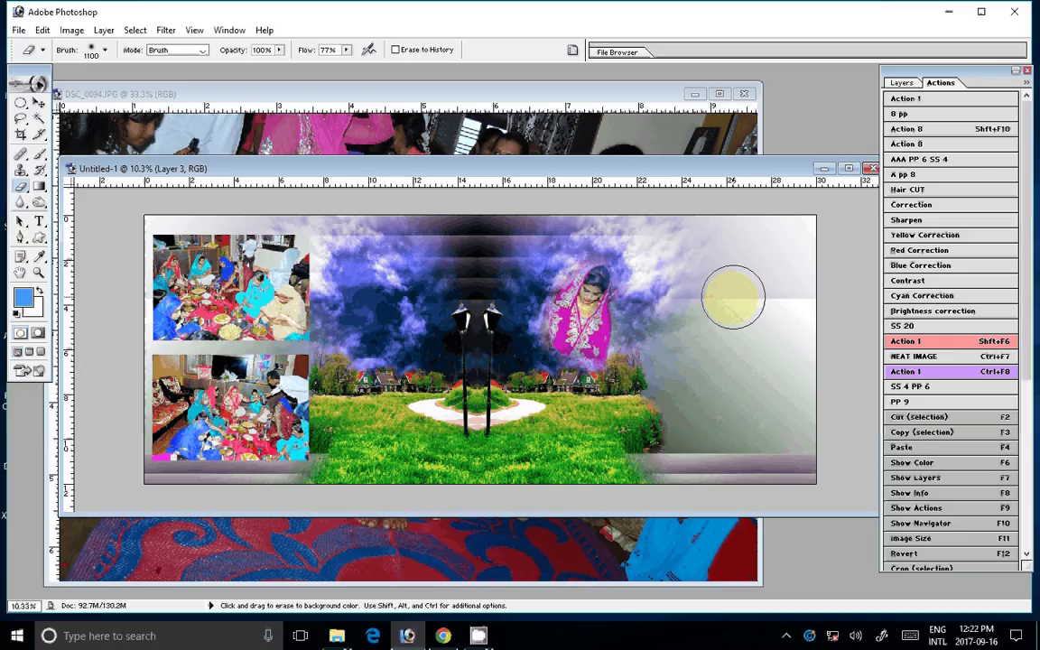
Move photos DSC_0094 through DSC_0097 into the S DII folder.
key("v")
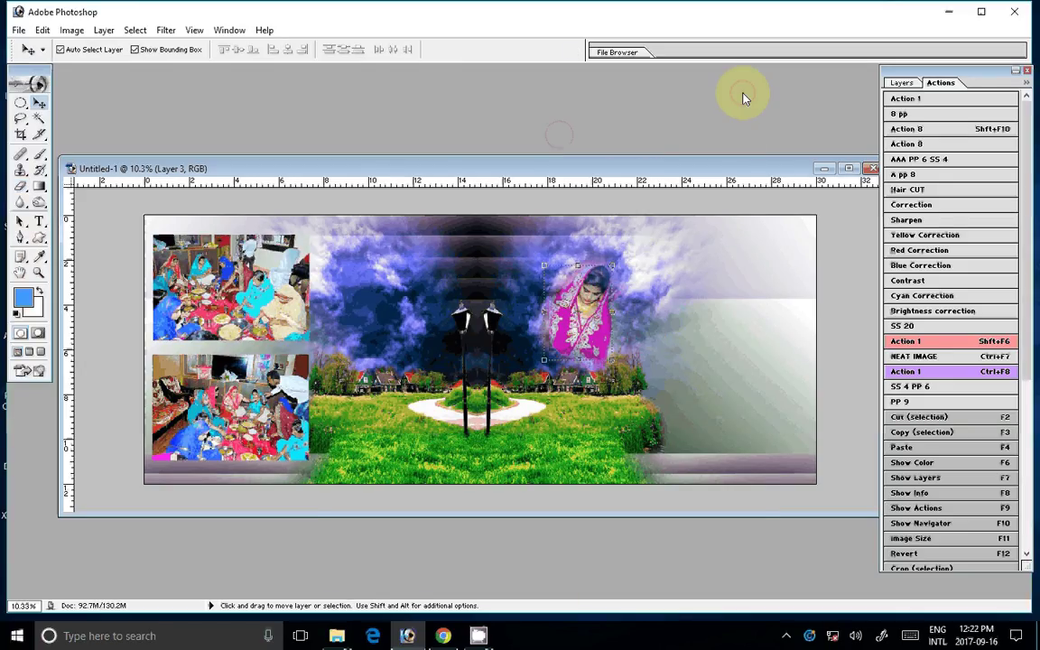
left_click(337, 635)
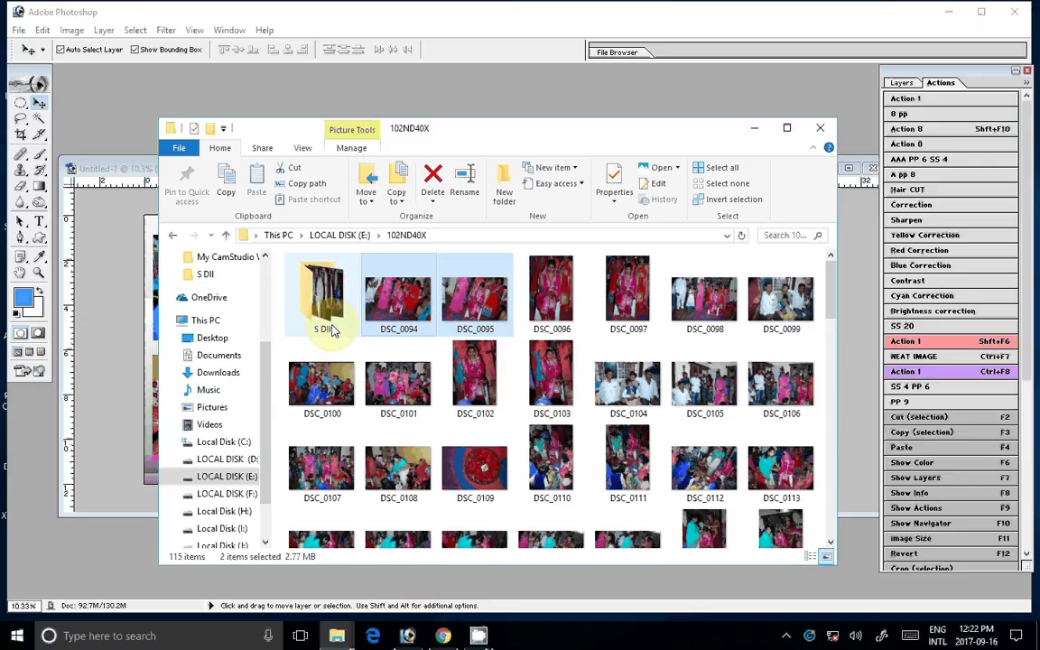
left_click_drag(332, 331, 329, 327)
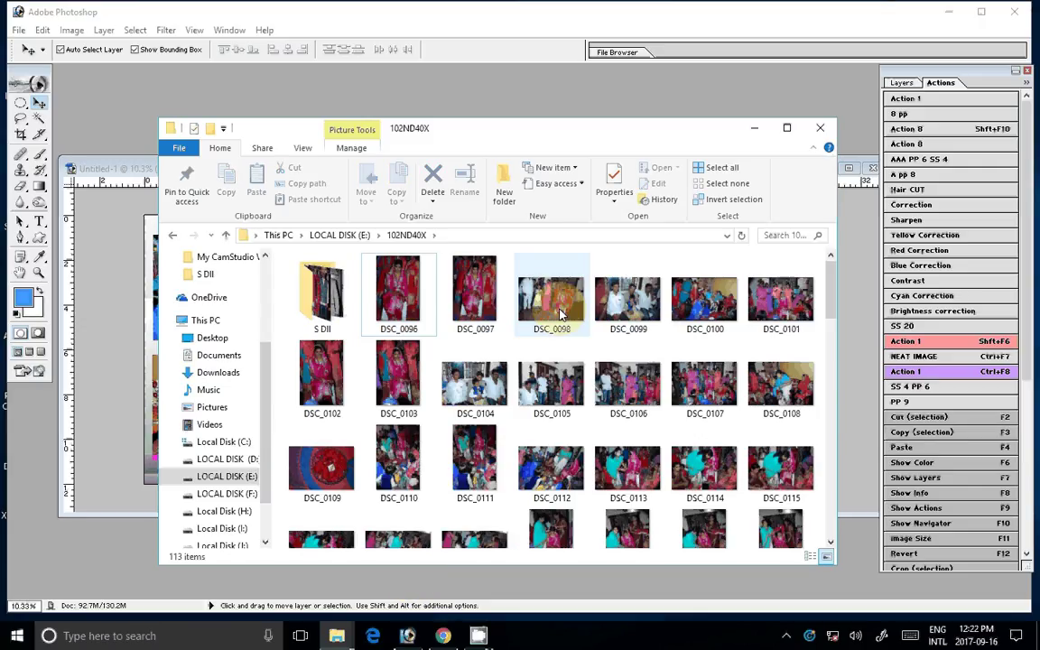
left_click(475, 289, "shift")
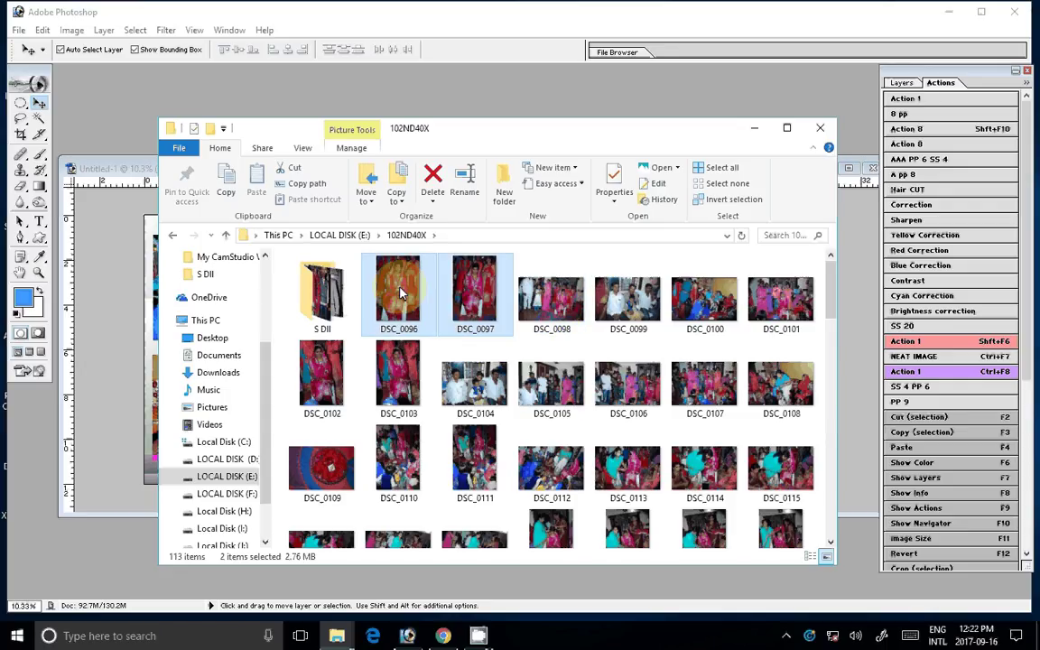
mouse_move(402, 292)
left_mouse_down()
mouse_move(320, 314)
mouse_move(421, 336)
left_mouse_up()
key("ctrl+z")
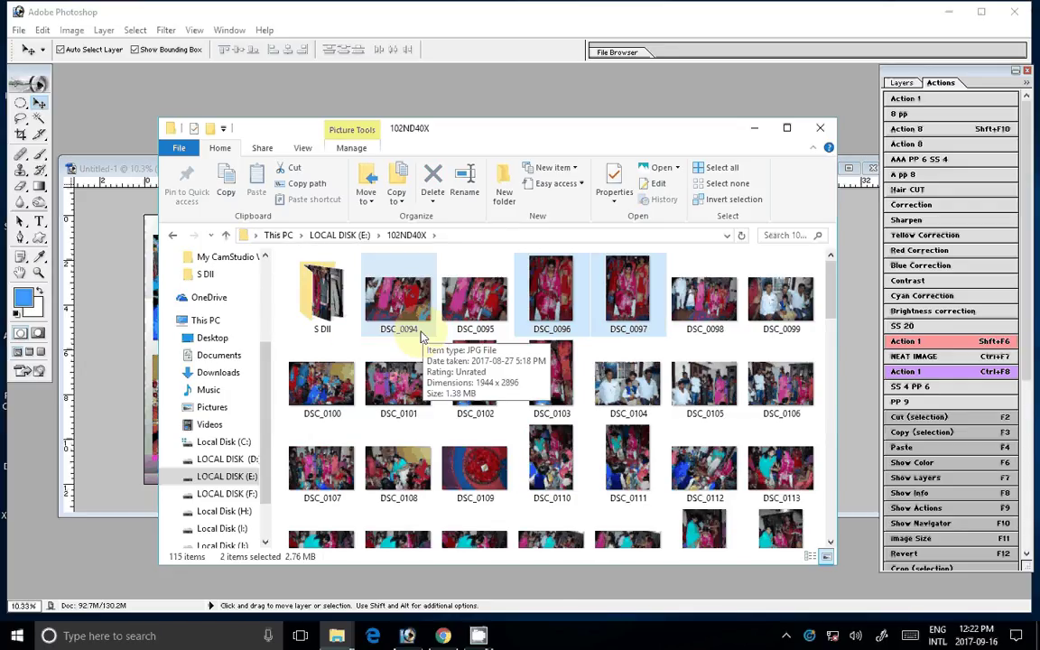
left_click(423, 330, "ctrl")
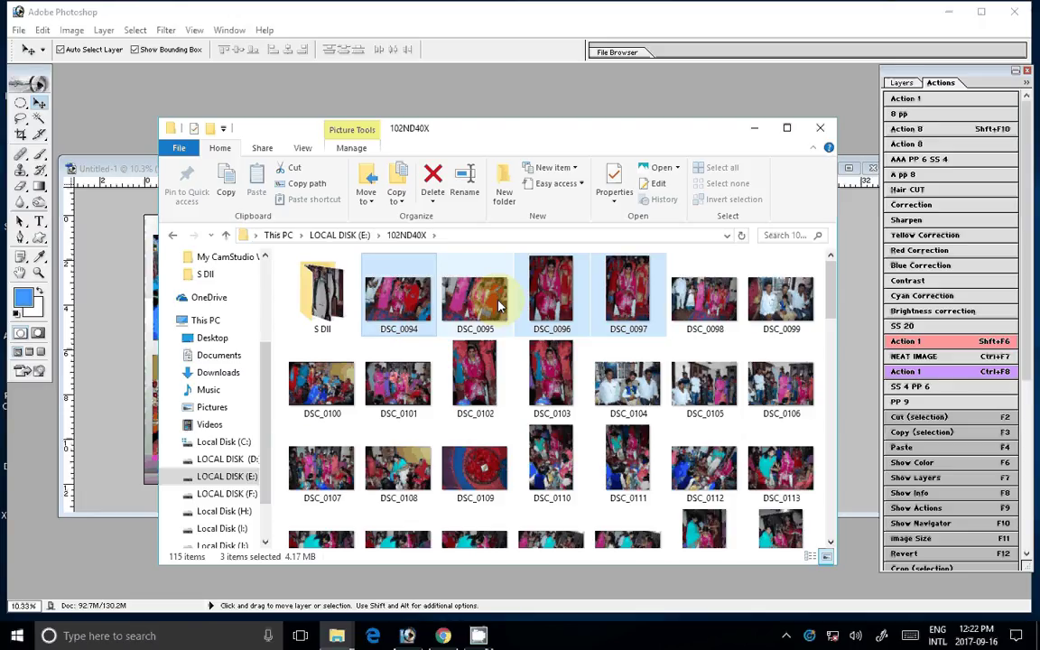
left_click_drag(499, 307, 356, 315)
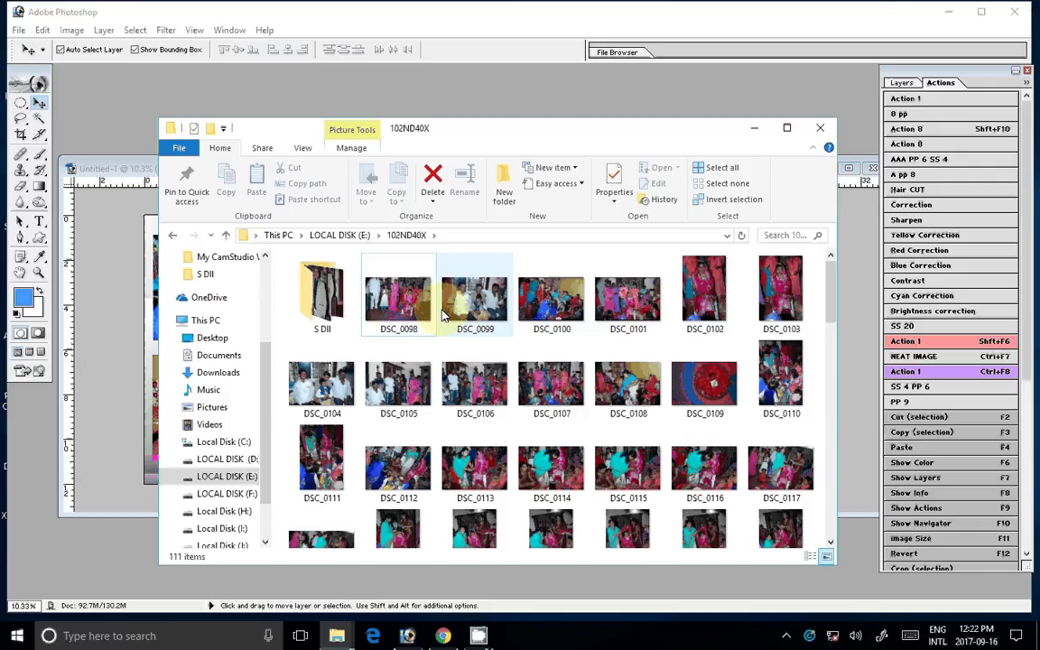
left_click(434, 313)
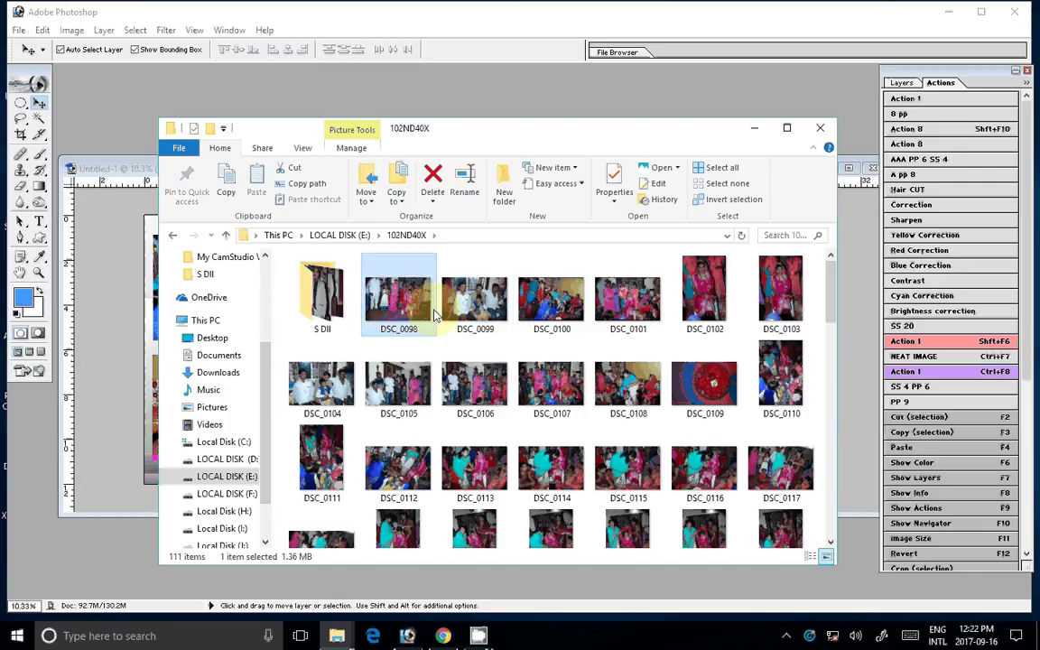
scroll(609, 338, "down", 10)
scroll(610, 338, "up", 2)
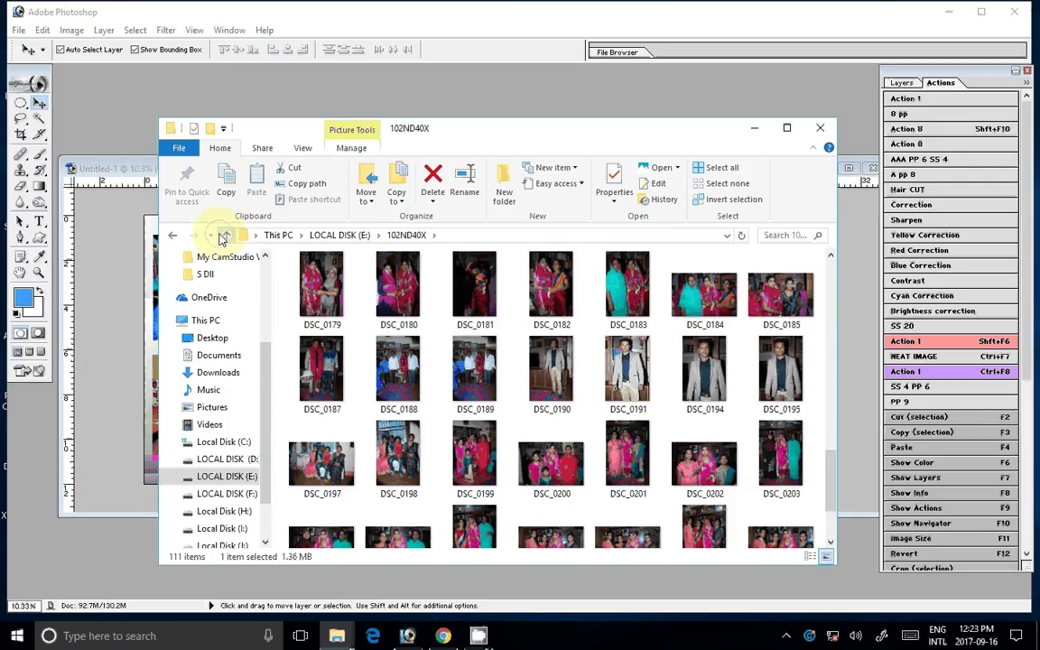
Open DSC_0193 from the A psd folder on LOCAL DISK (E:), viewed as large icons.
left_click(223, 237)
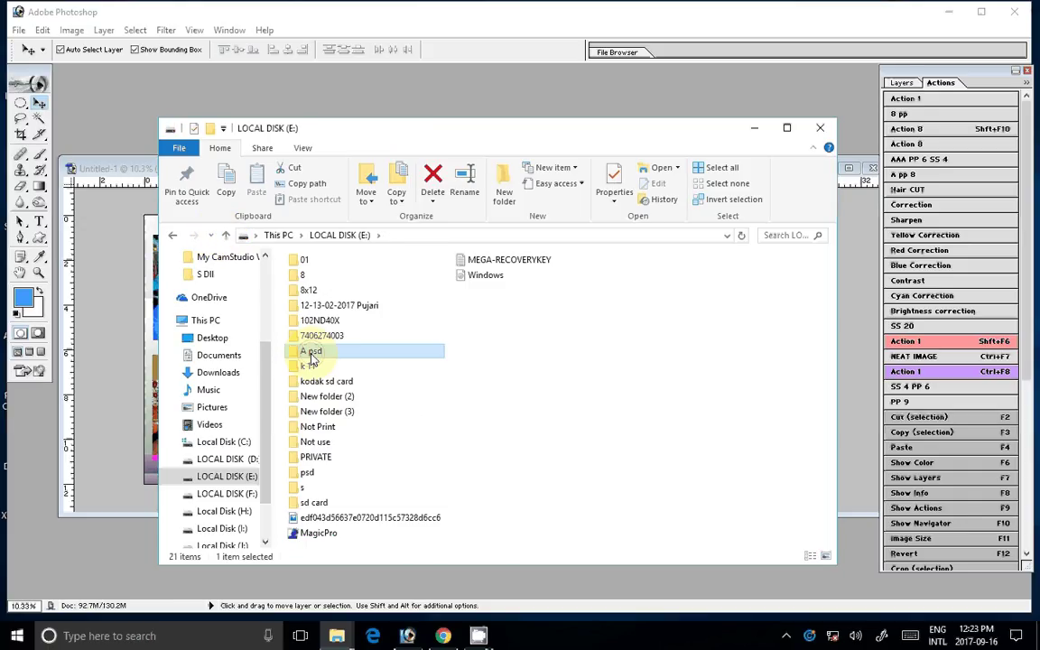
double_click(311, 353)
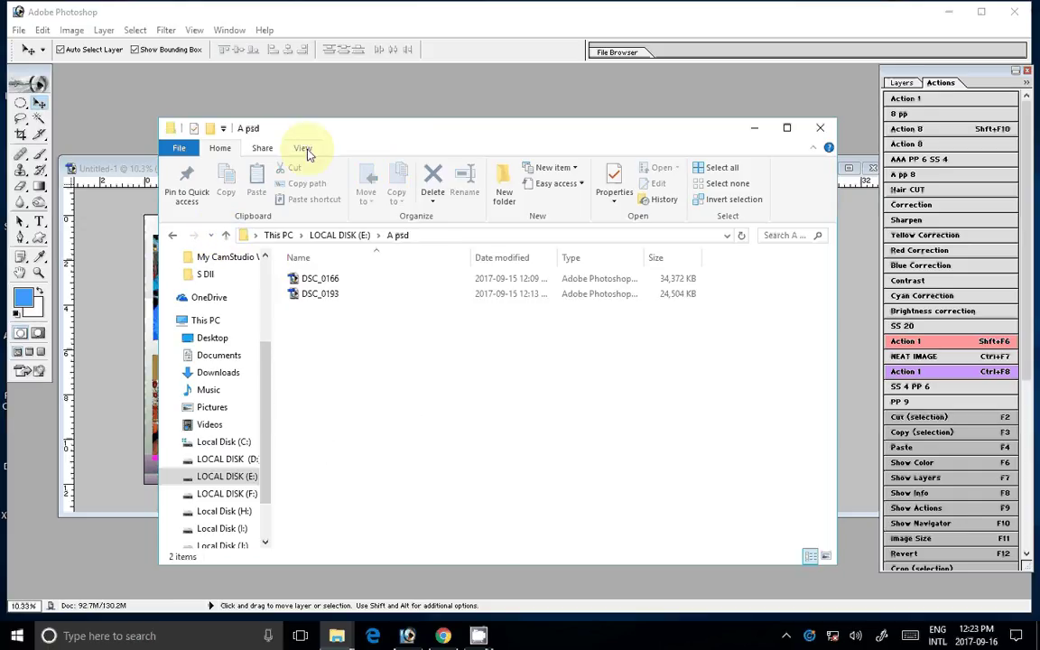
left_click(304, 150)
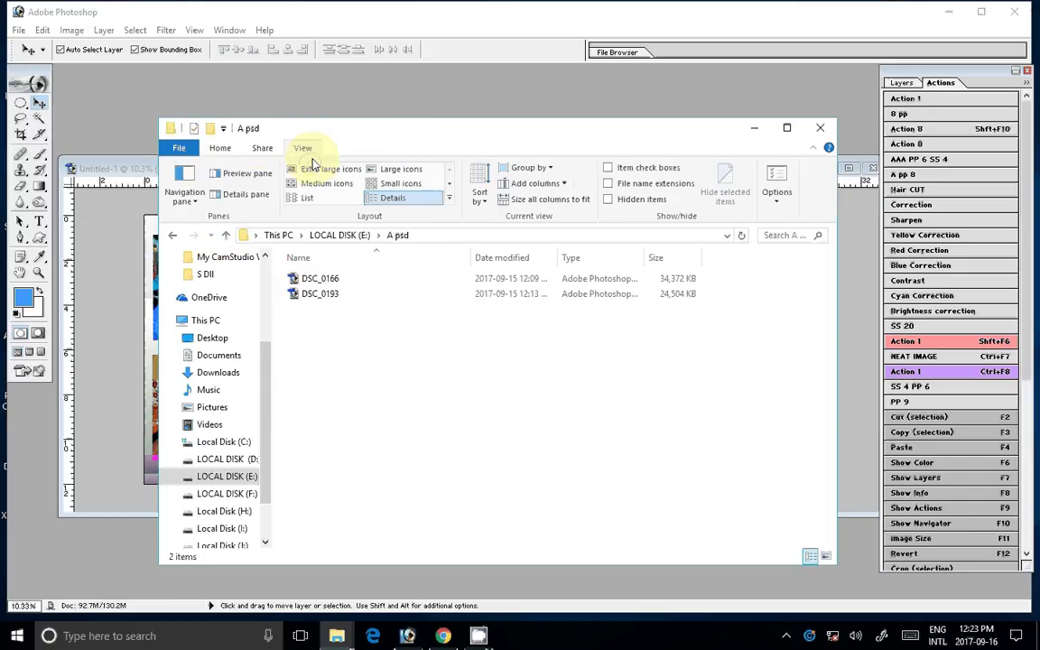
left_click(400, 169)
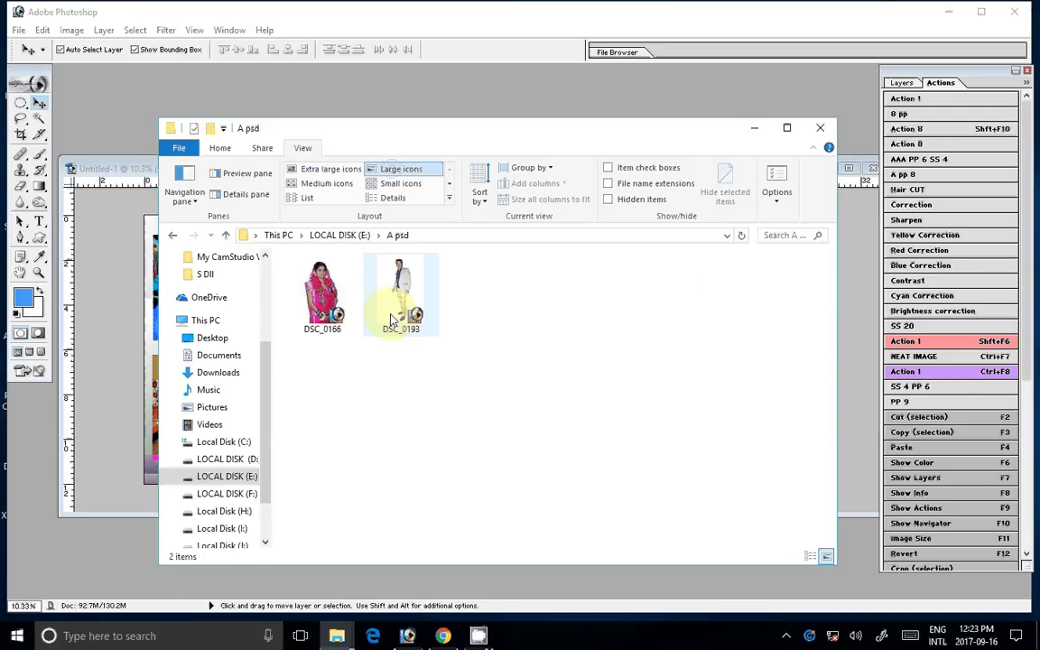
double_click(392, 320)
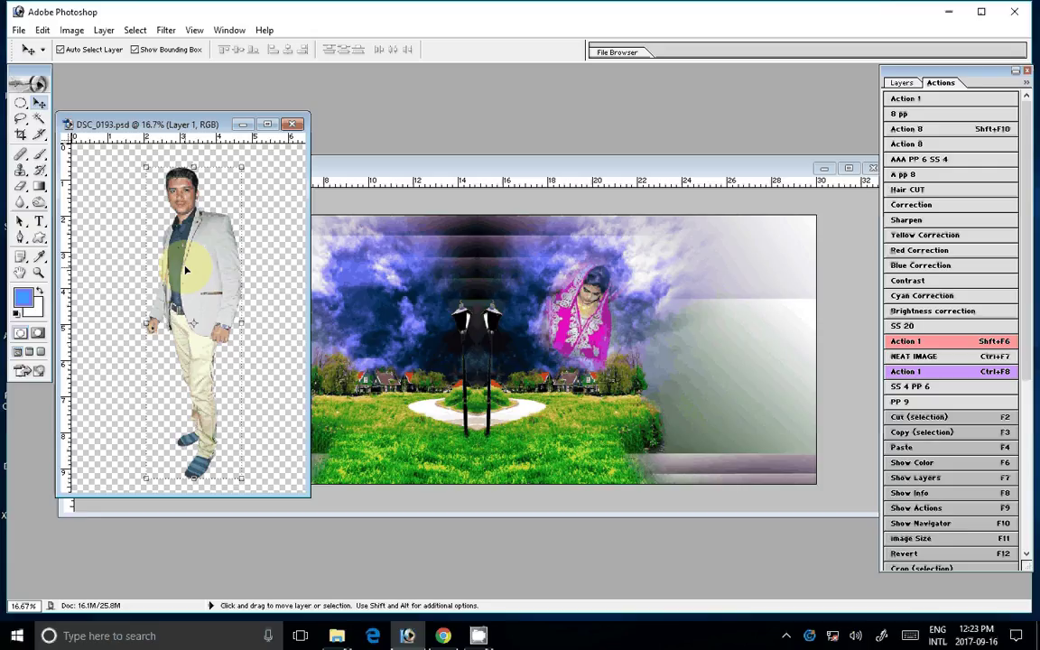
Bring the groom cutout into the spread, enlarged to about 239% and tilted slightly clockwise.
left_click_drag(186, 269, 759, 339)
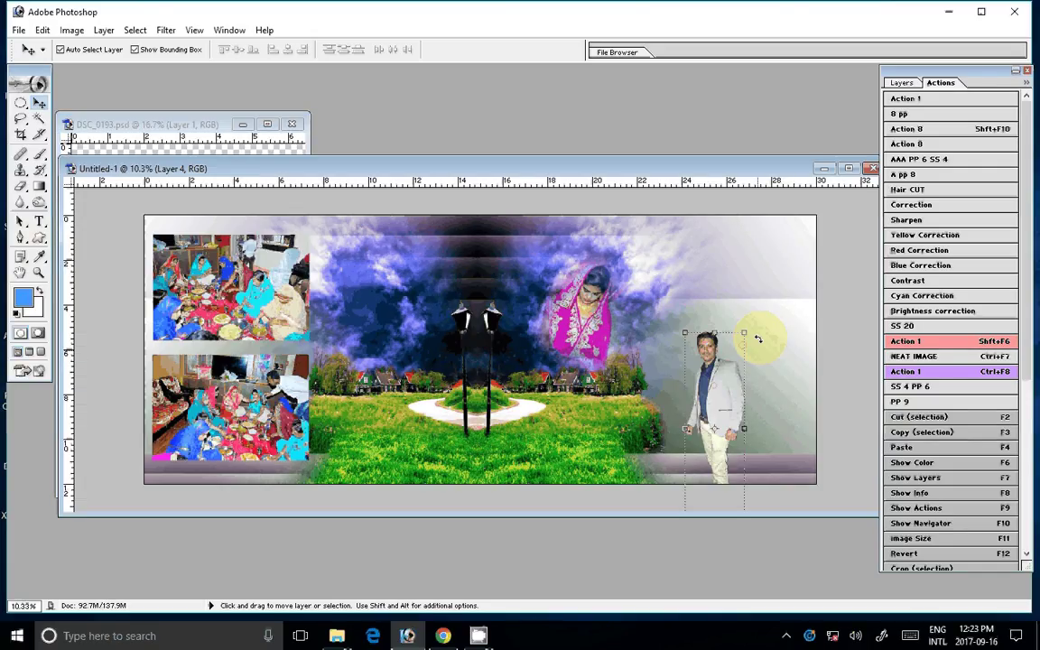
left_click_drag(757, 338, 839, 197)
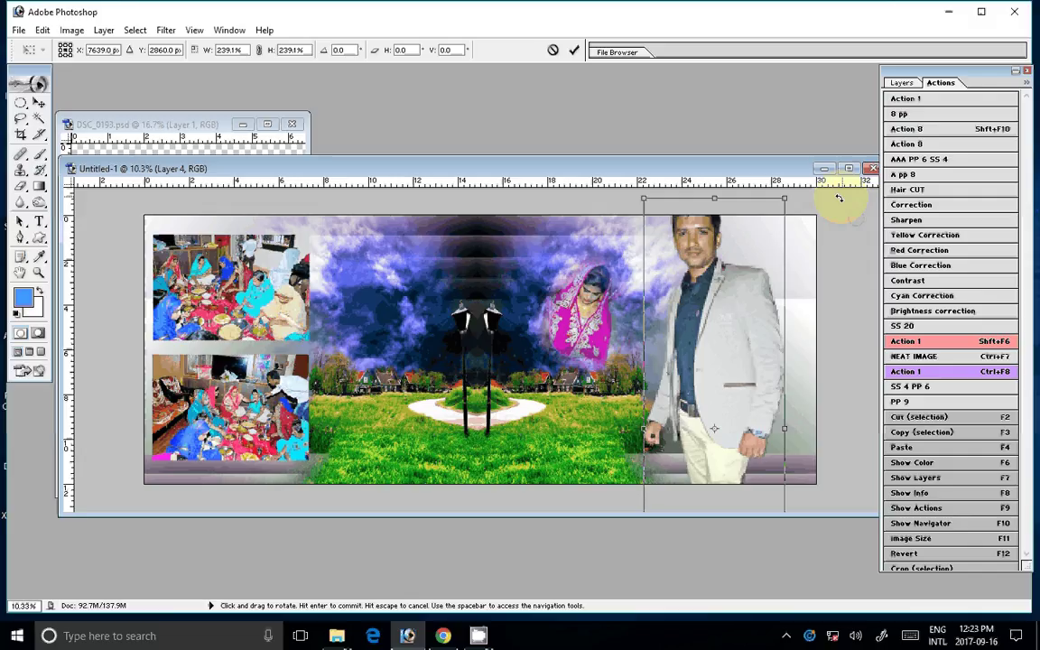
left_click_drag(839, 198, 845, 206)
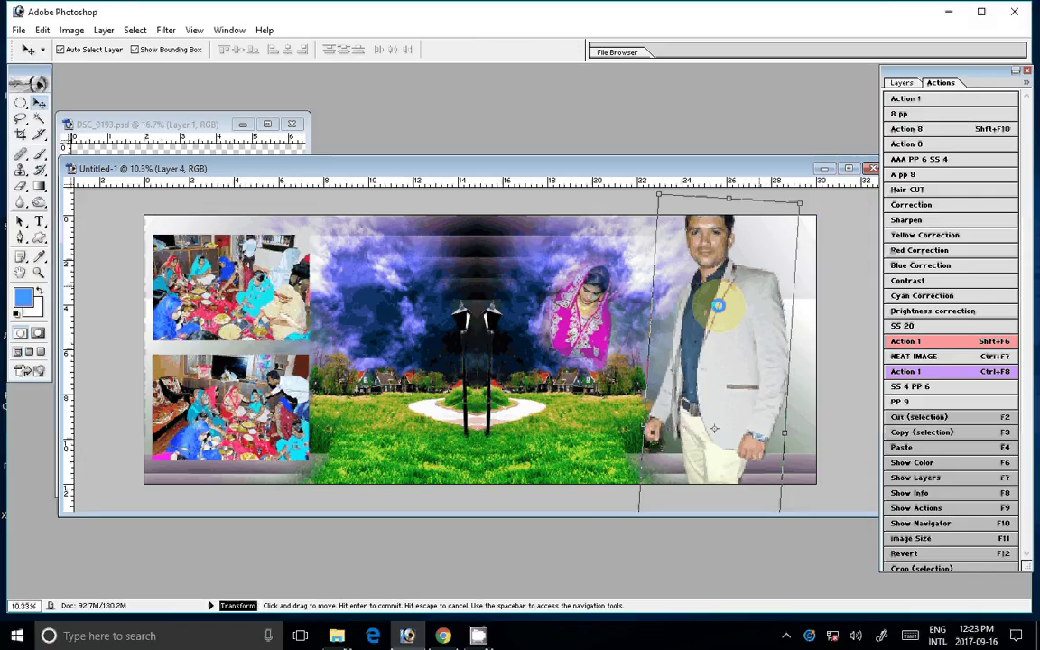
double_click(718, 305)
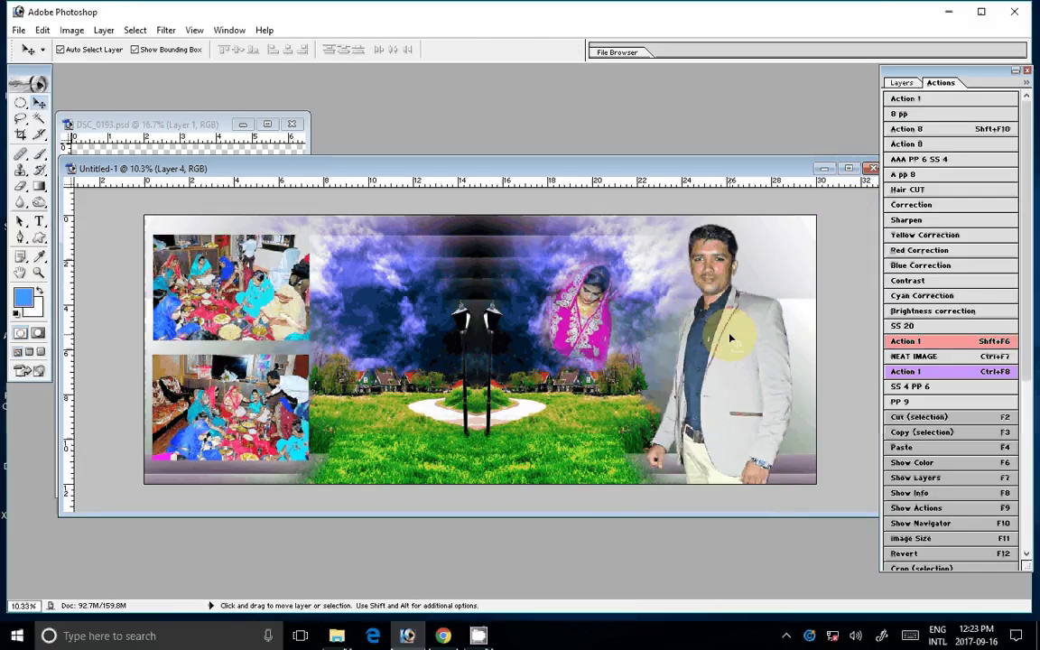
Cancel the bride photo's rotation and close the DSC_0193 source photo.
left_click(617, 261)
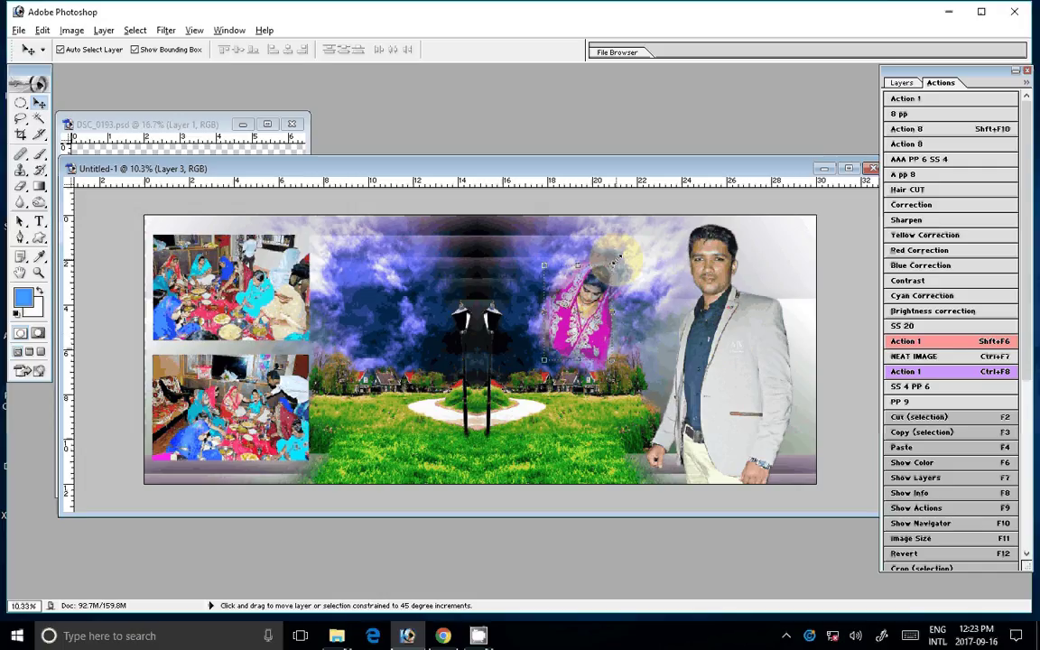
key("ctrl+t")
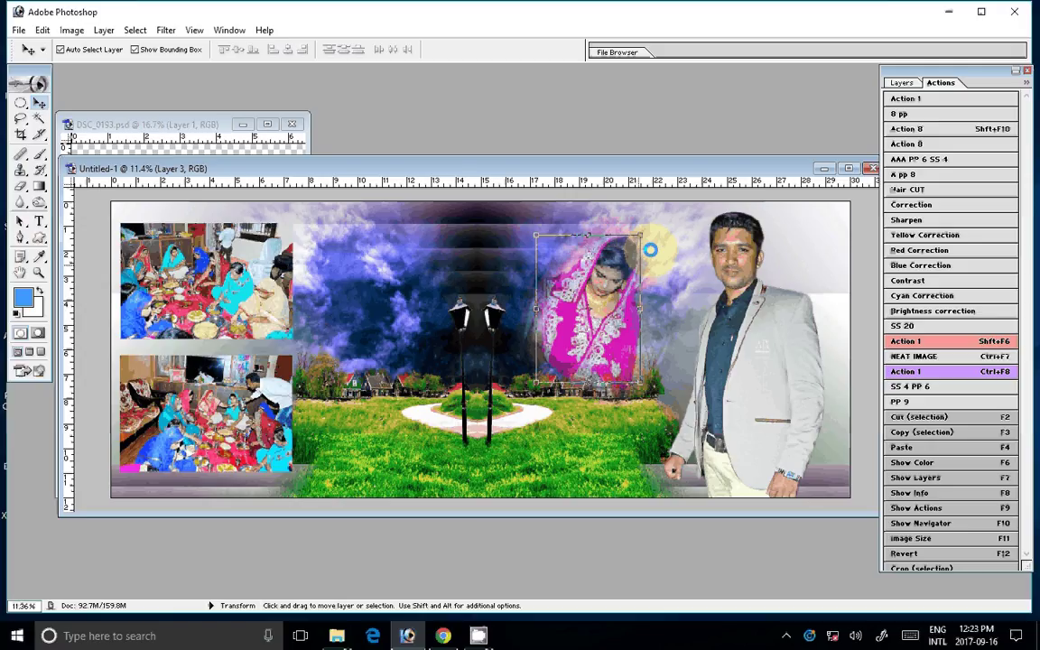
left_click_drag(650, 250, 647, 299)
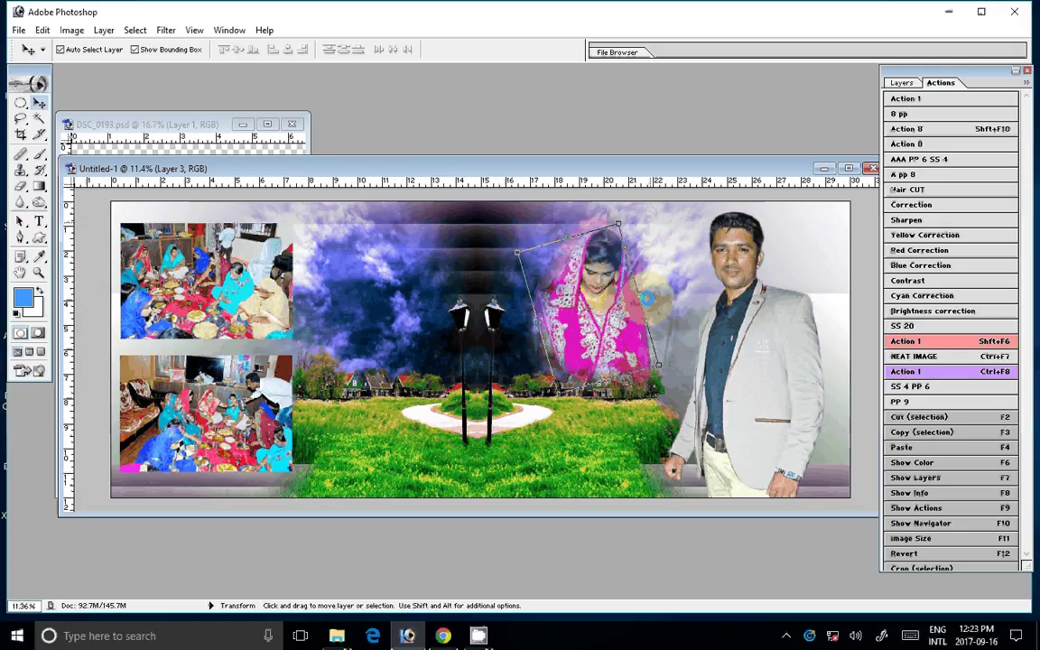
key("Escape")
left_click(280, 124)
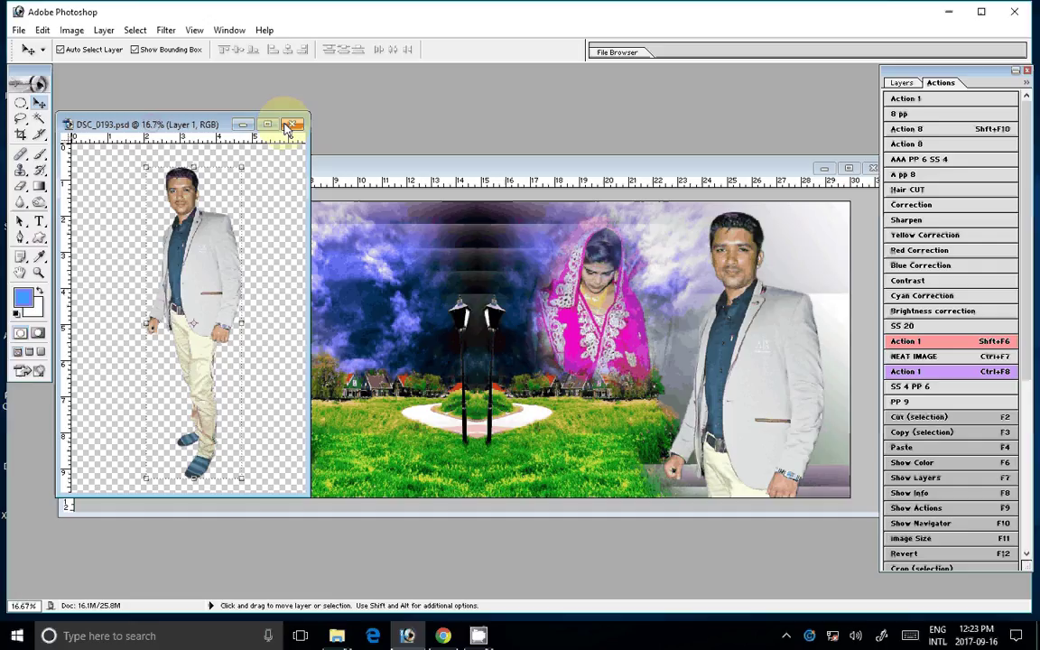
left_click(286, 125)
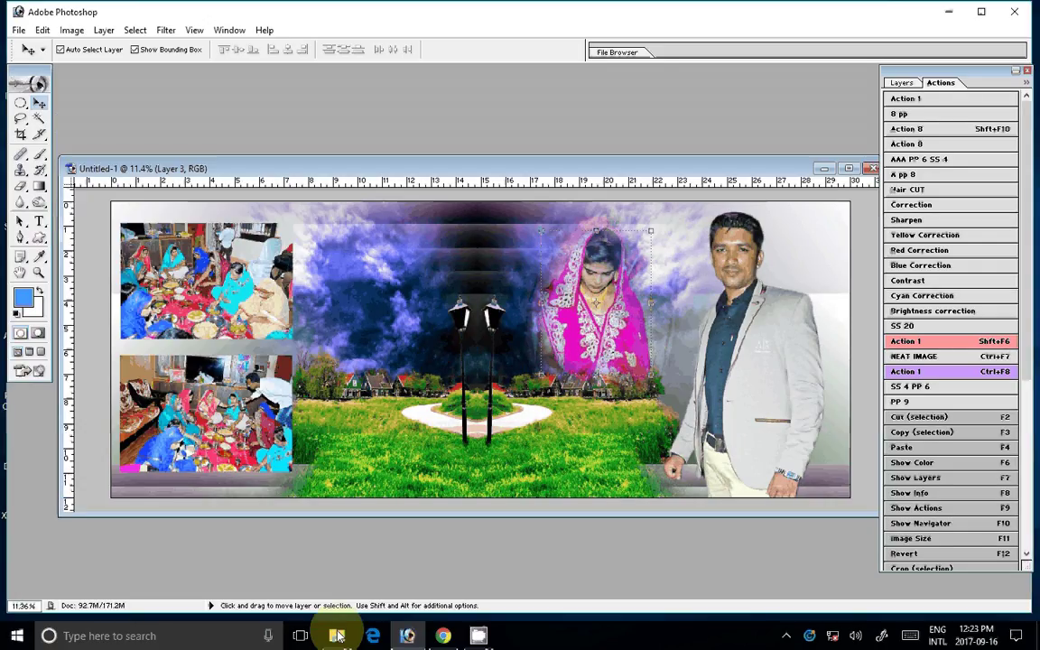
Open DSC_0098 and DSC_0099 together from the 102ND40X folder on LOCAL DISK (E:).
left_click(337, 635)
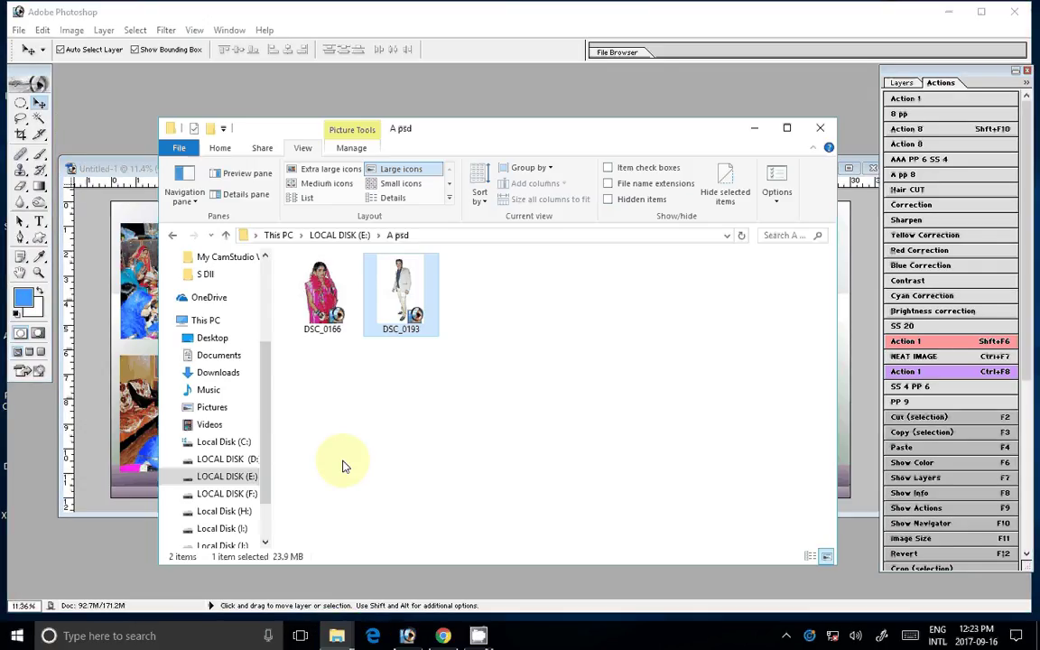
key("alt+Up")
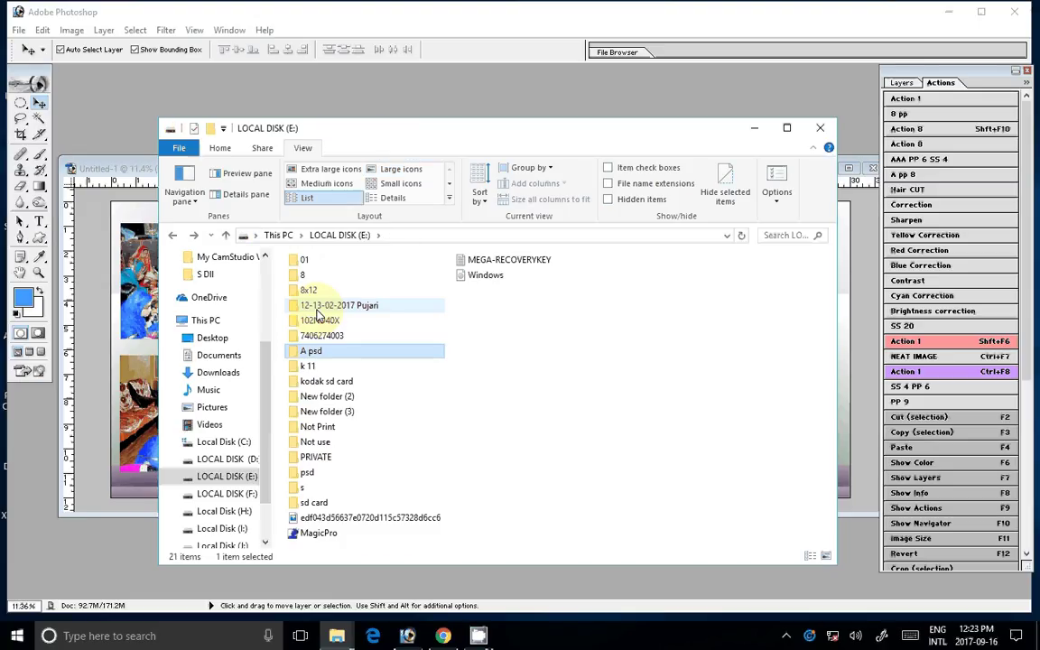
double_click(318, 320)
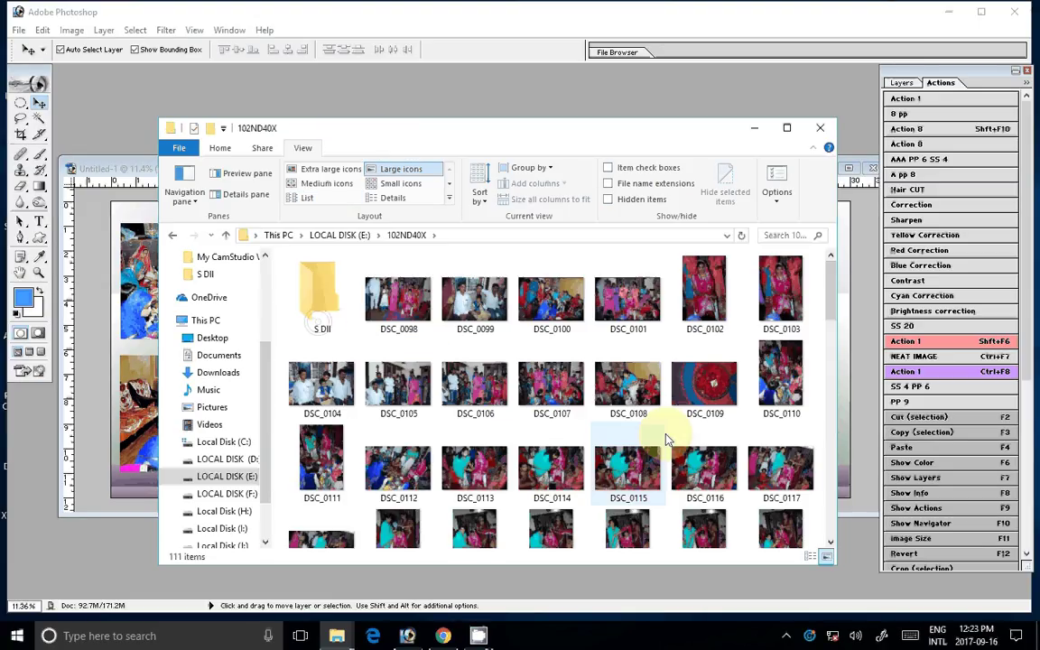
left_click(399, 298)
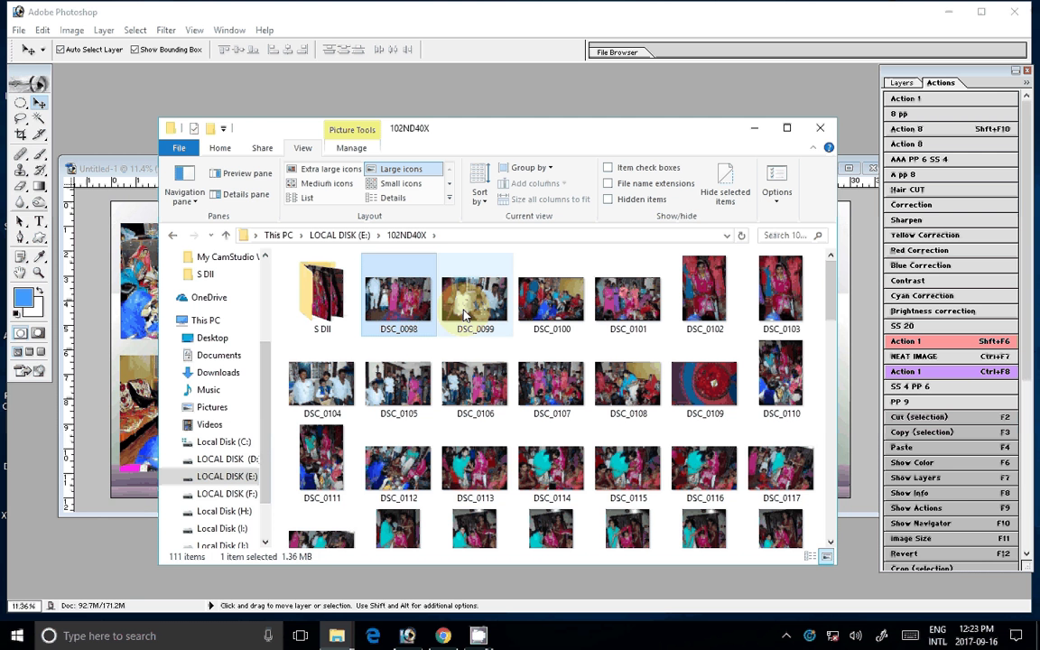
left_click(464, 314, "ctrl")
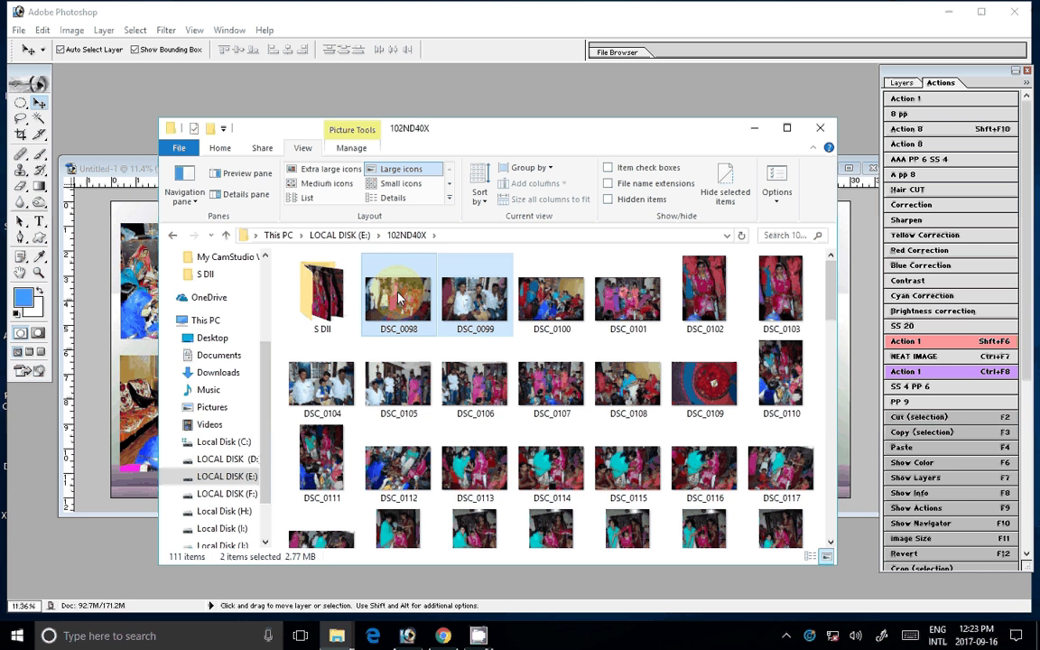
double_click(398, 298)
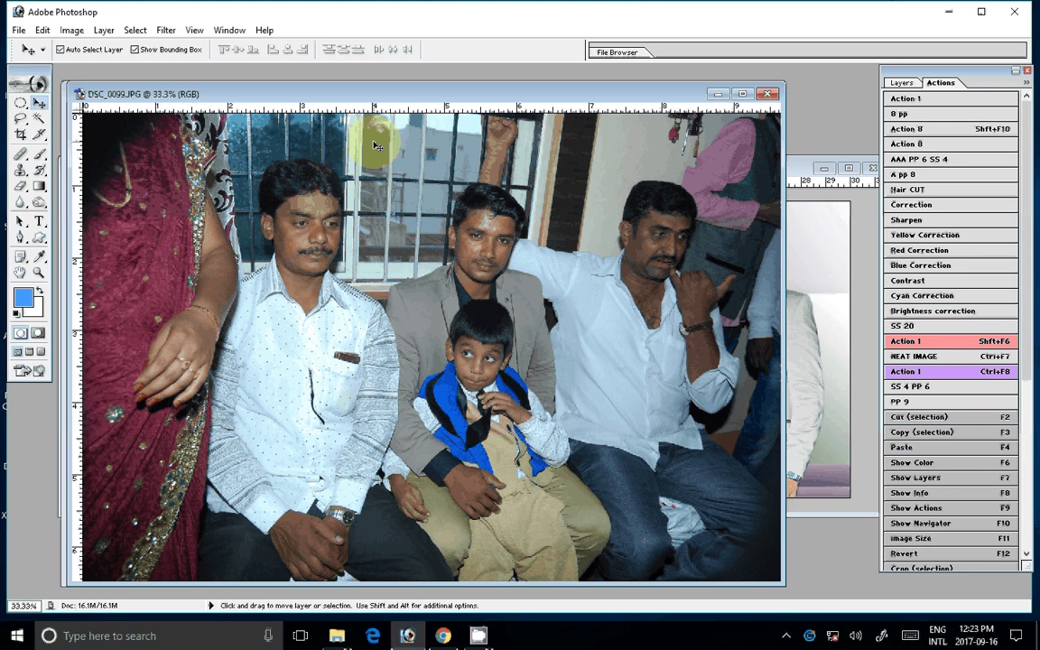
Run the brightening action on DSC_0099 and resize it to 8 inches wide (2400 × 1611 px).
left_click(942, 102)
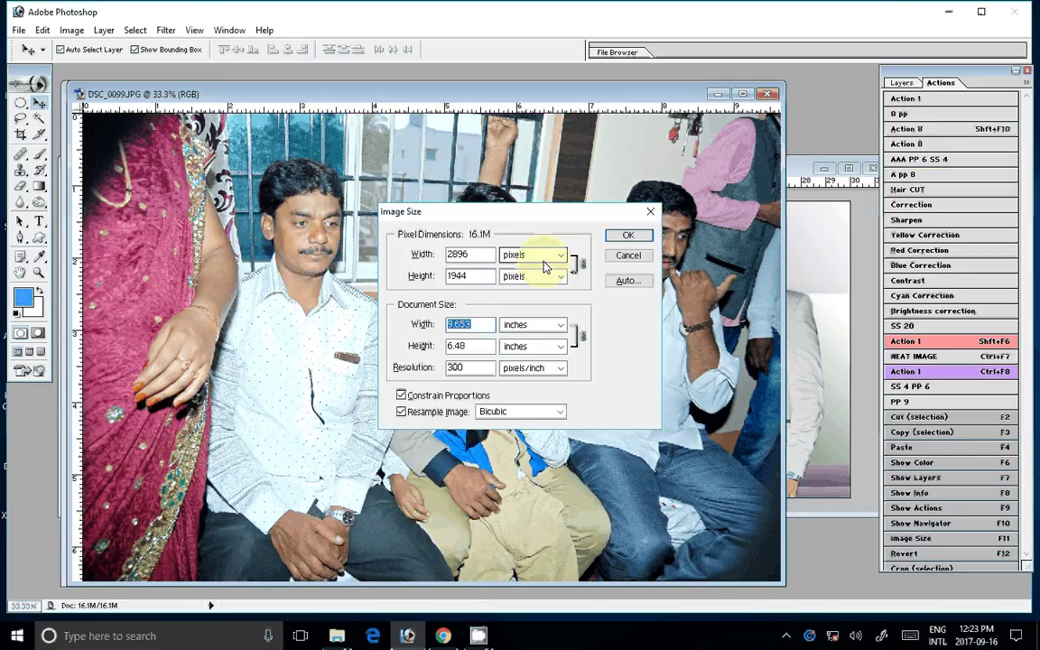
type("8")
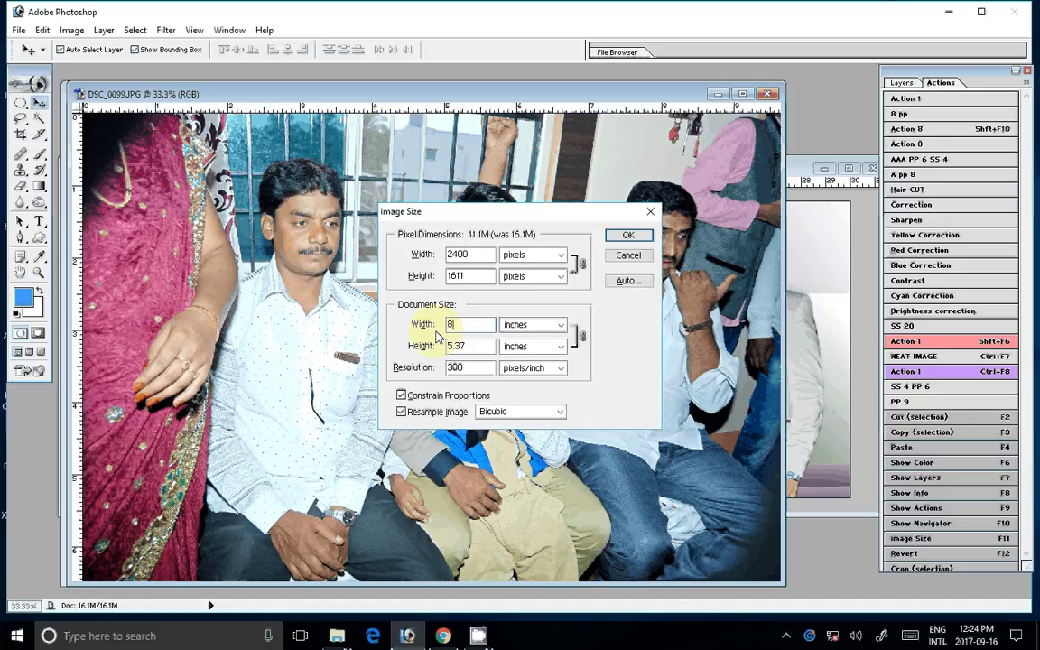
key("Tab")
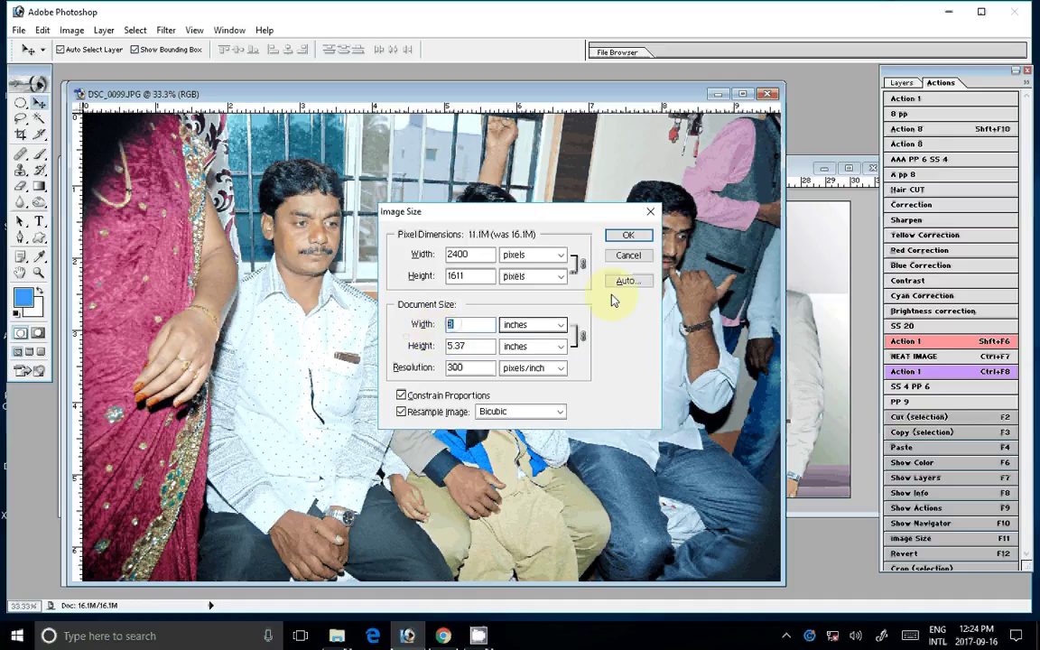
key("Return")
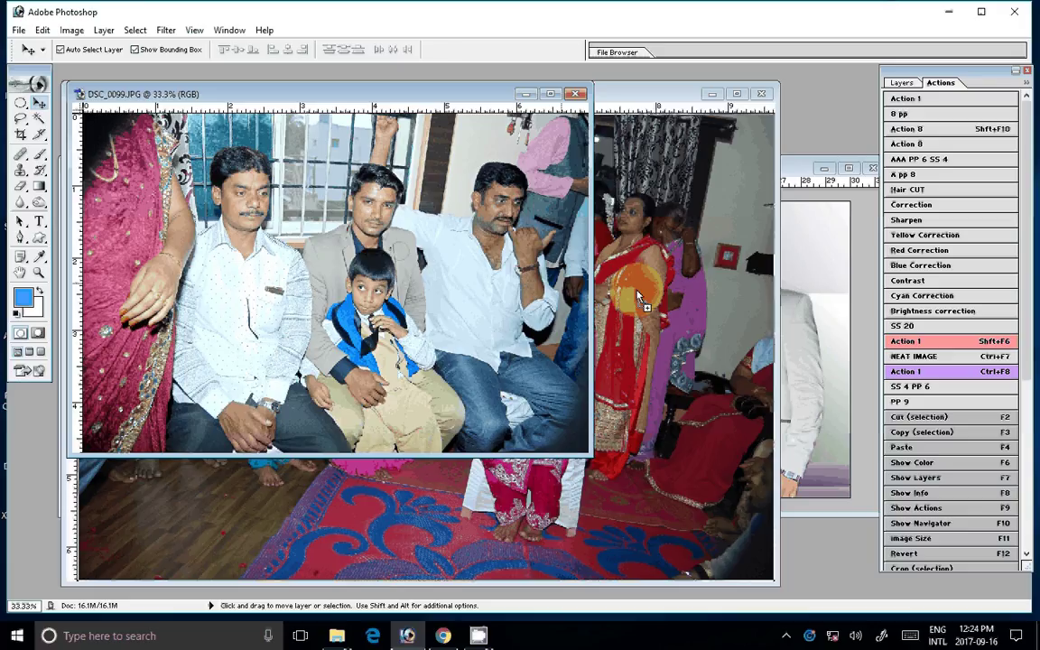
Copy the DSC_0099 group photo into the spread's top centre and nudge it slightly left.
left_click_drag(637, 296, 764, 334)
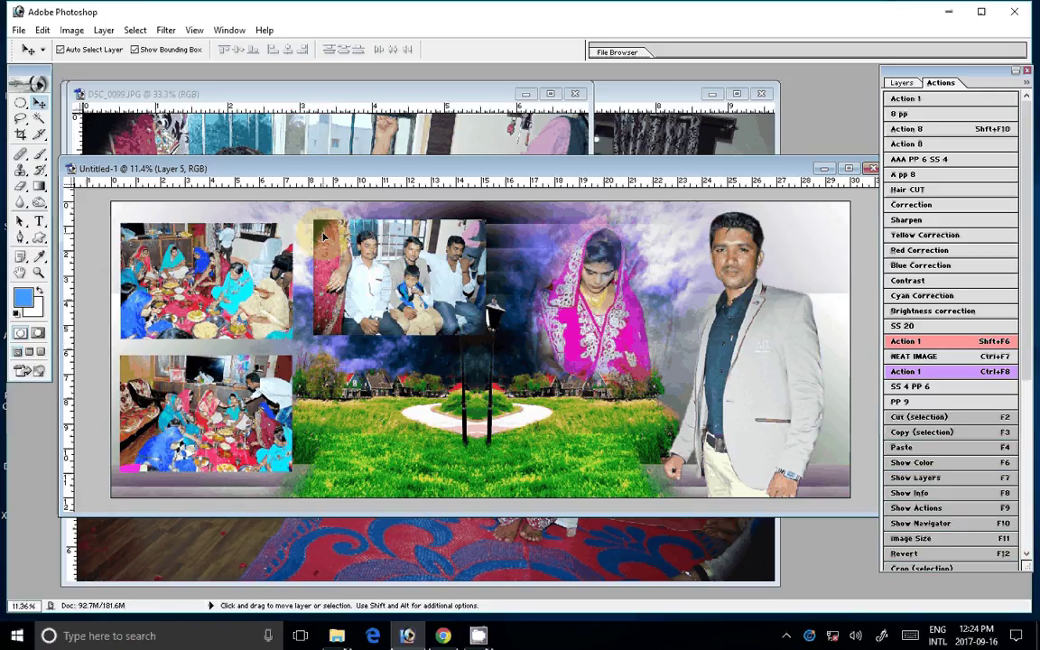
left_click_drag(323, 236, 312, 240)
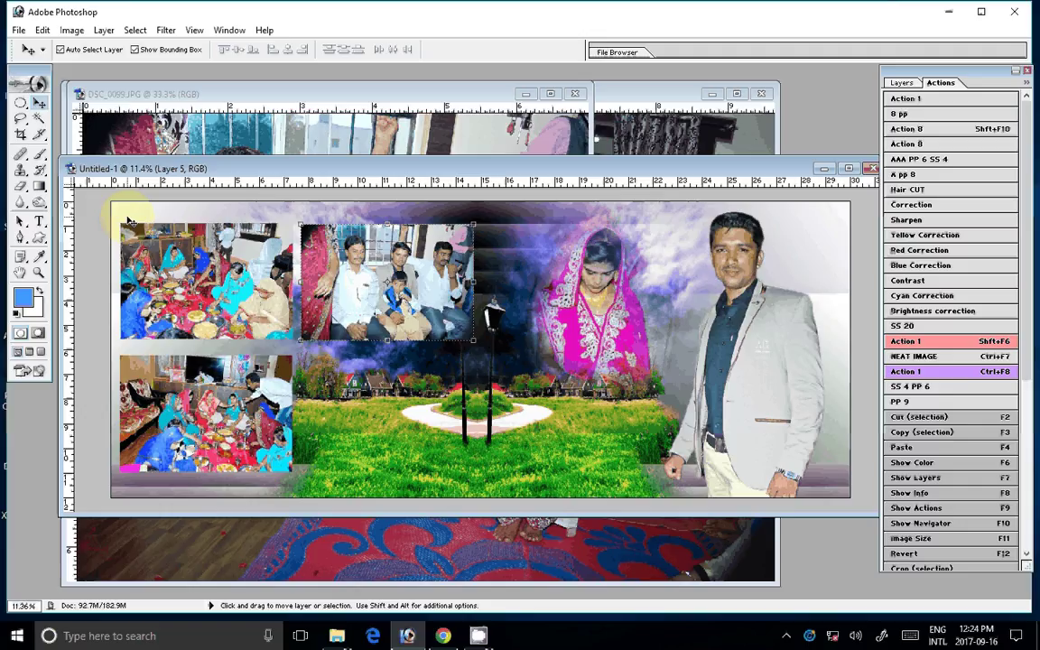
left_click(21, 104)
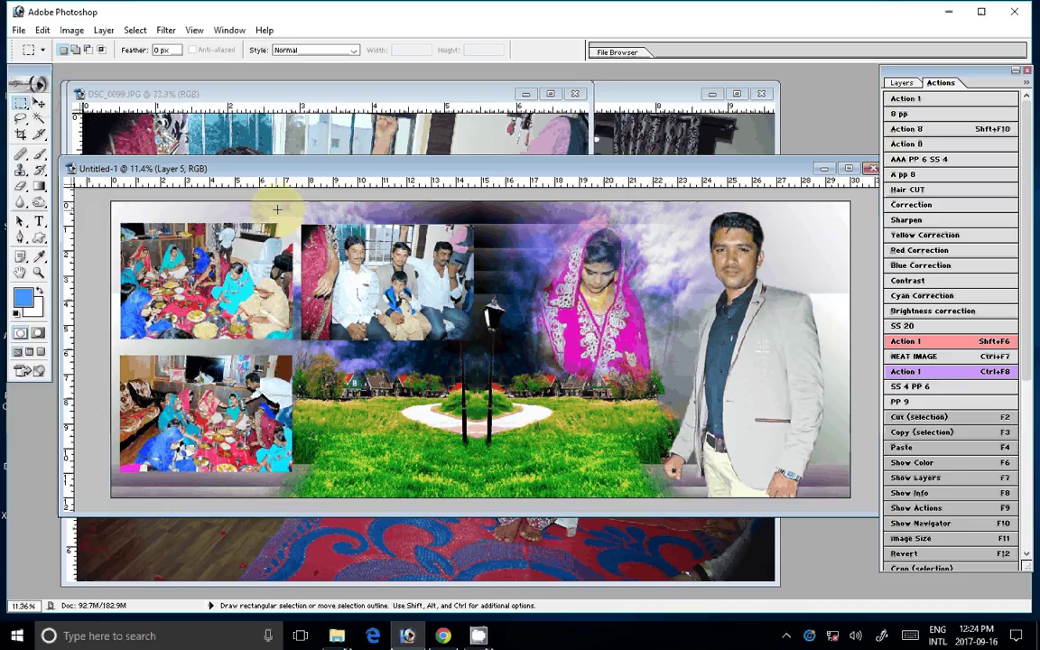
left_click_drag(277, 209, 337, 361)
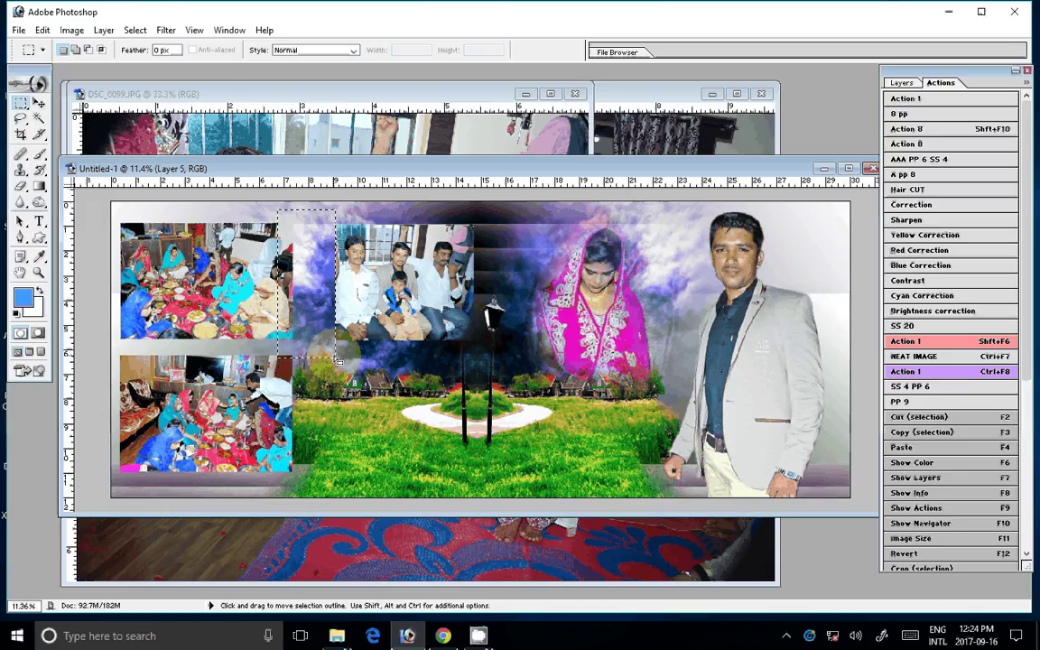
Zoom out to the whole spread, close DSC_0099, and bring DSC_0098 forward.
key("ctrl+d")
key("v")
key("ctrl+0")
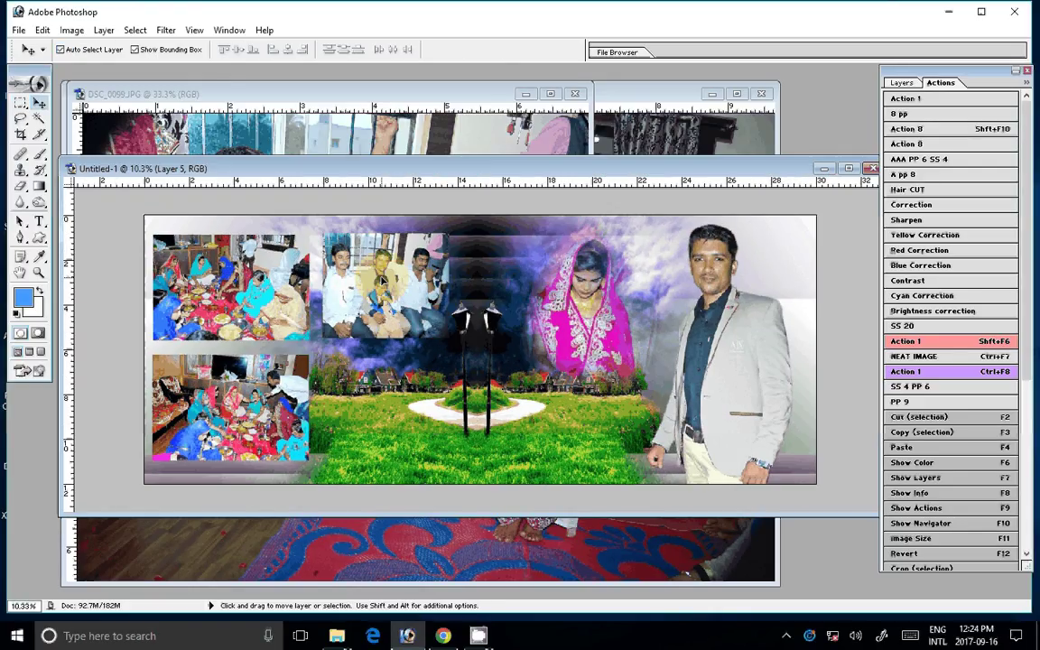
left_click(383, 281)
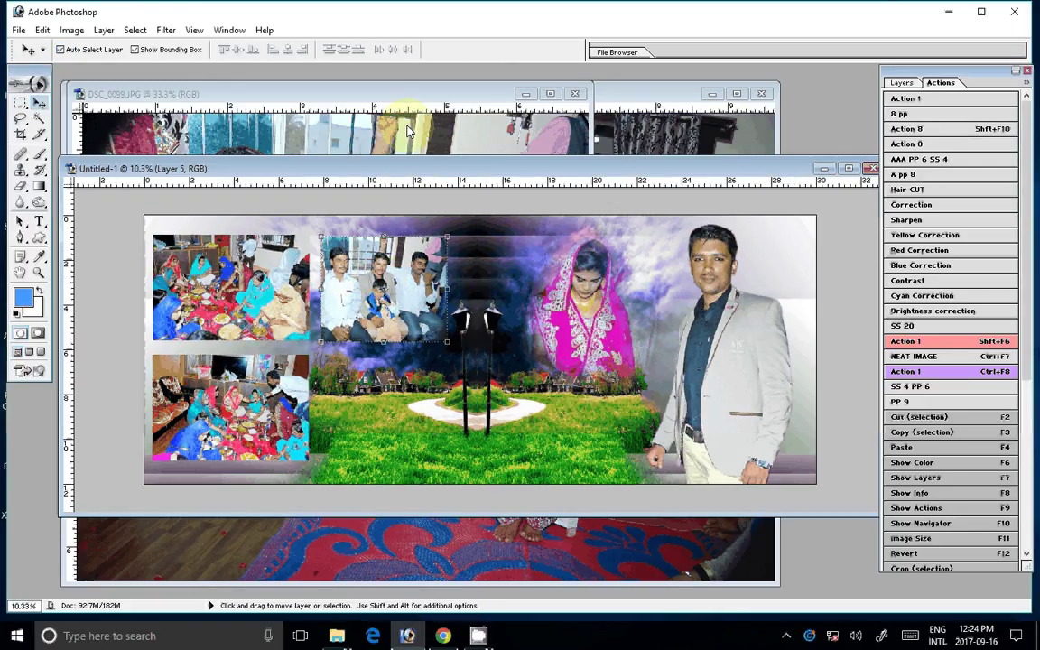
left_click(576, 93)
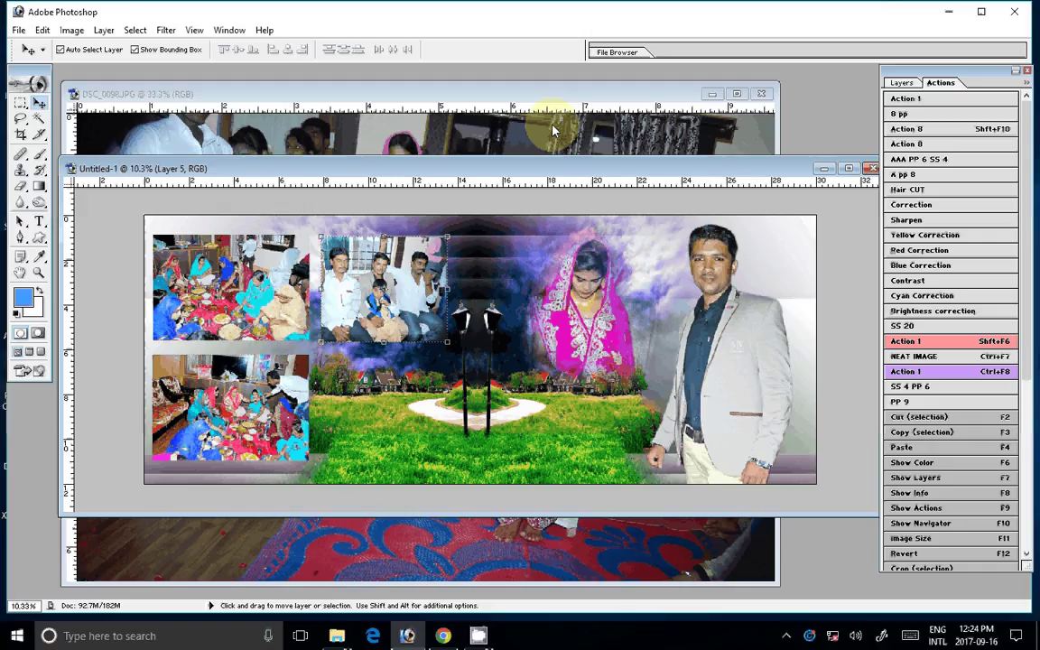
left_click(553, 131)
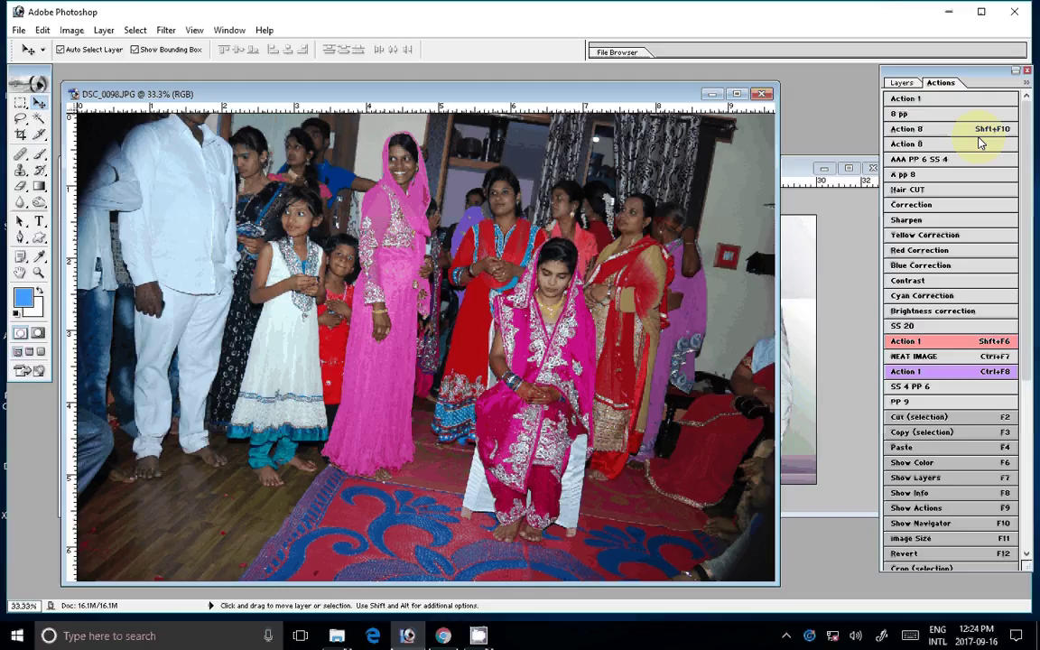
Apply the Correction action to DSC_0098 and resize it to 7 inches wide.
left_click(936, 204)
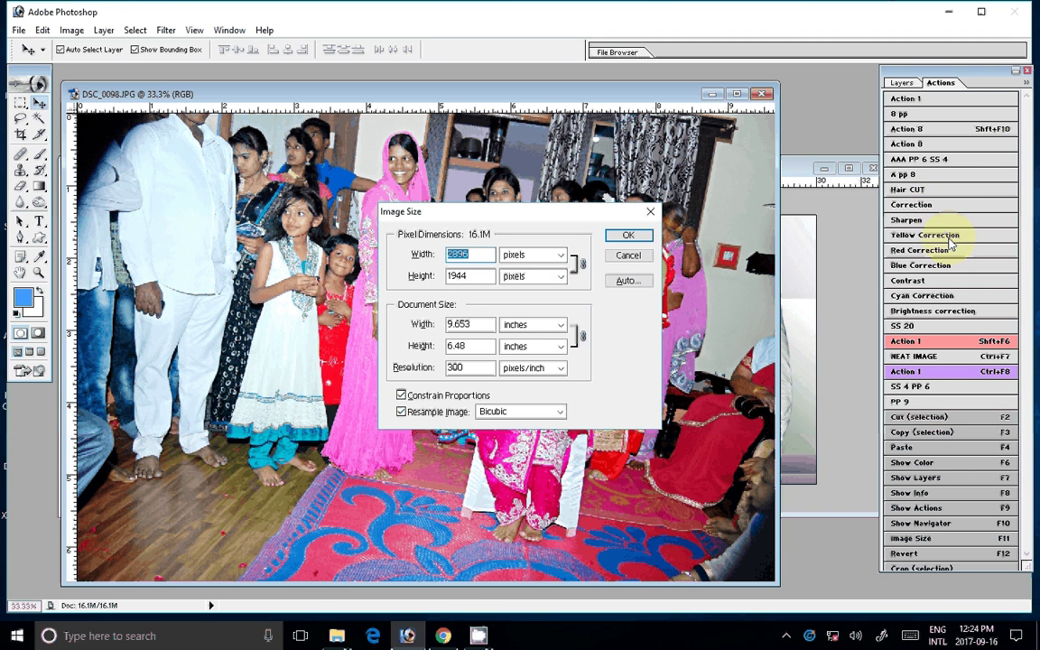
left_click(456, 325)
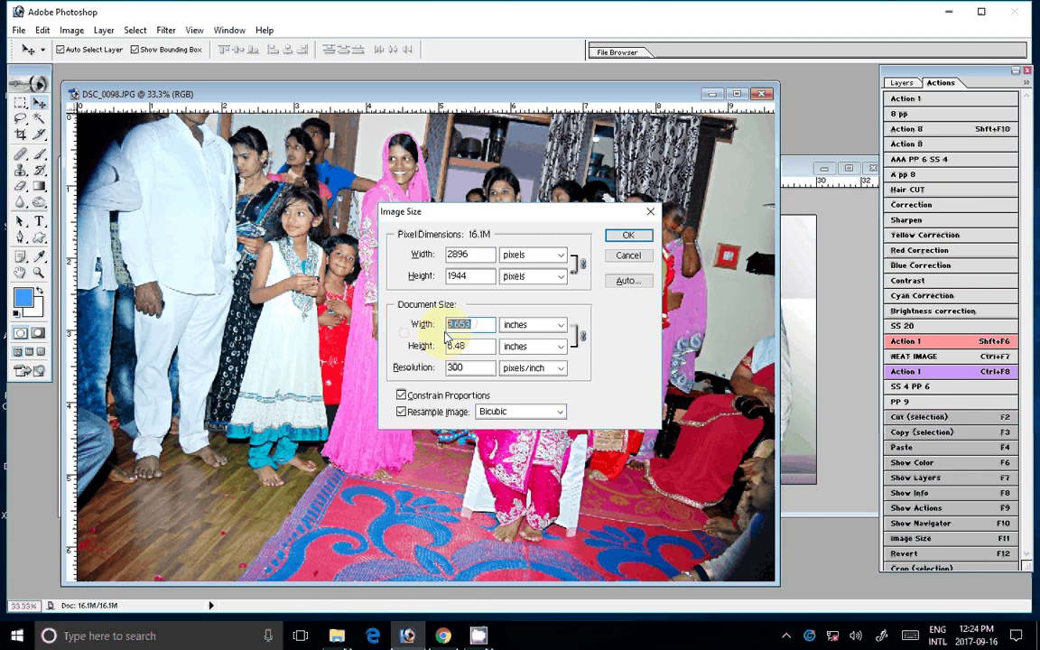
type("7")
key("Return")
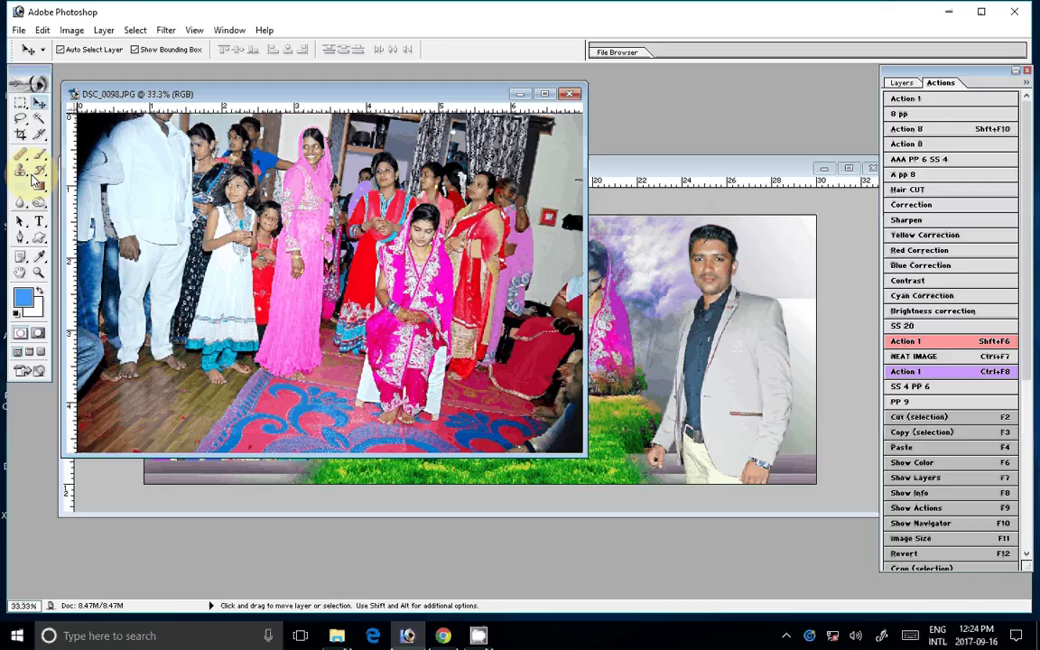
Copy a rectangular crop around the seated bride into the spread below DSC_0099.
key("m")
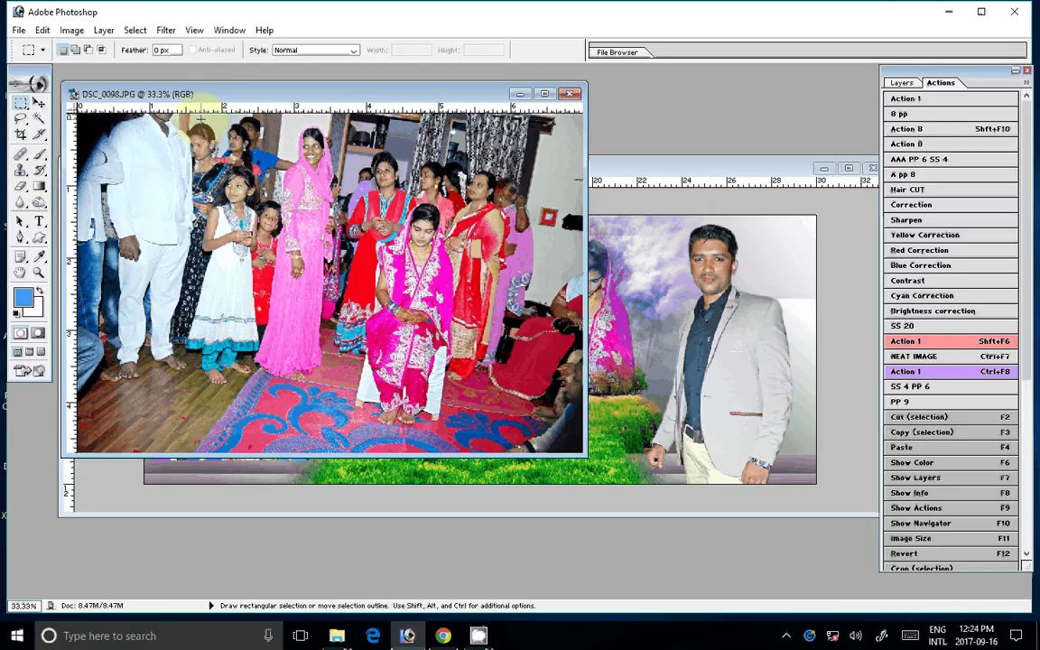
left_click_drag(200, 119, 394, 340)
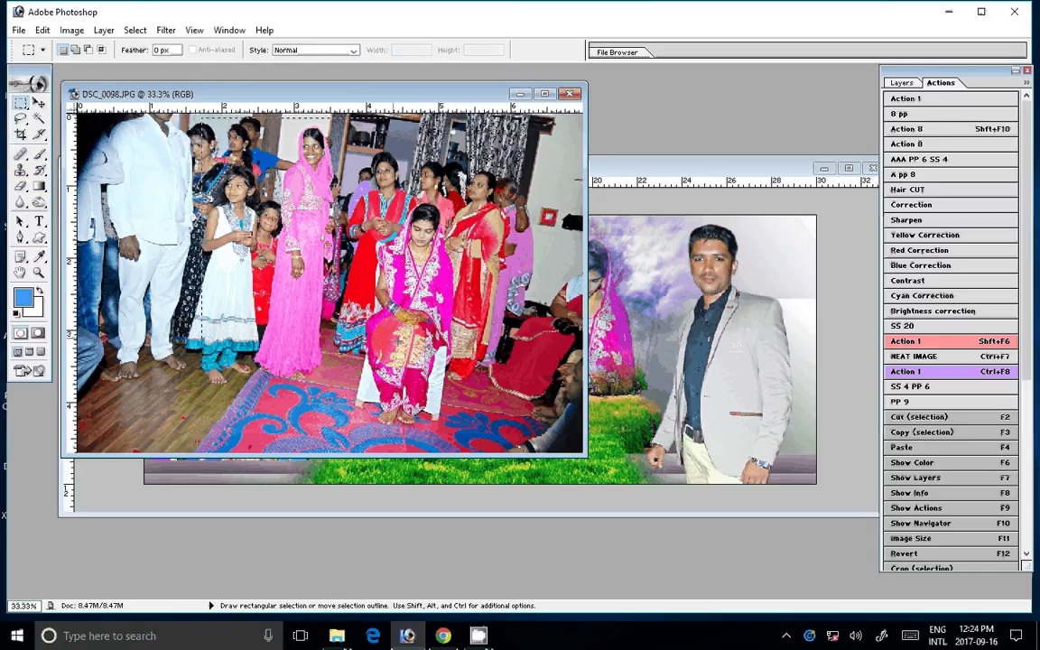
left_click_drag(360, 307, 547, 441)
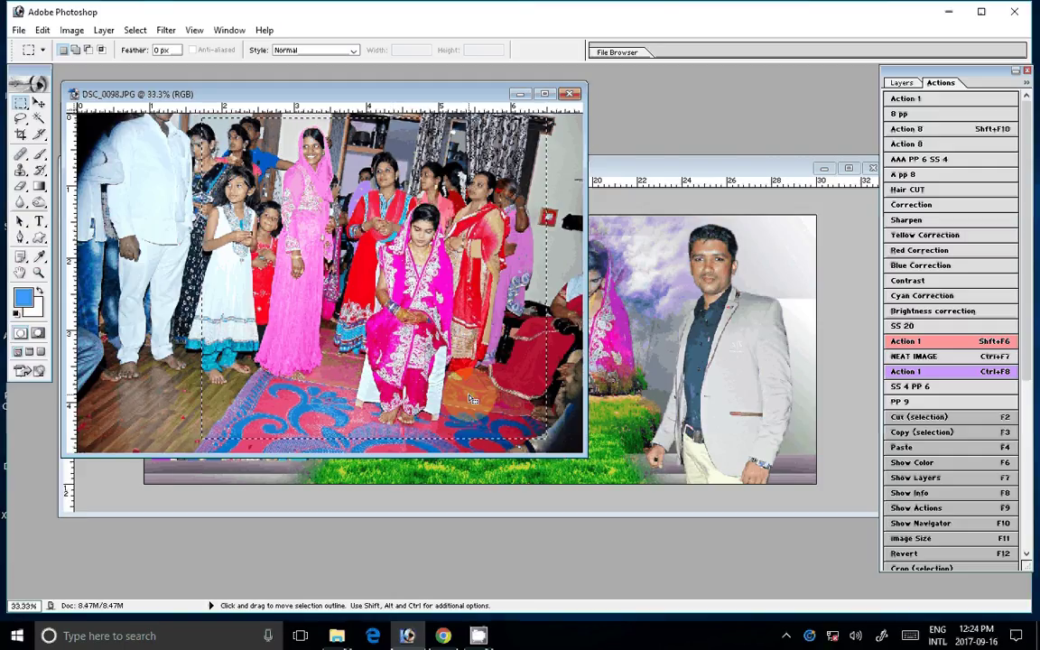
left_click_drag(470, 398, 469, 396)
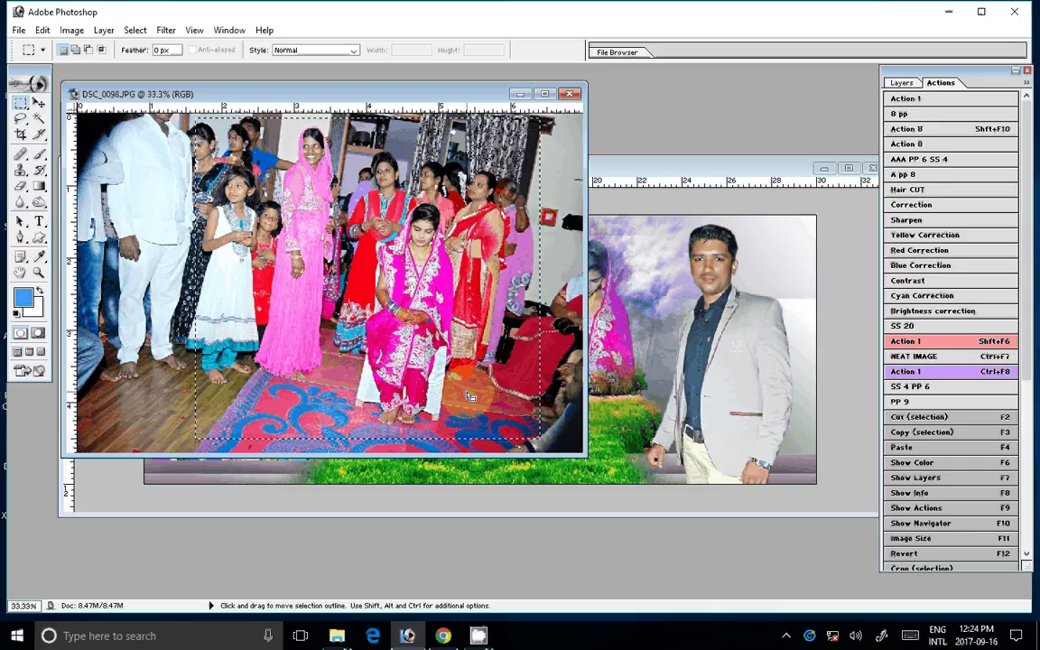
key("ctrl+j")
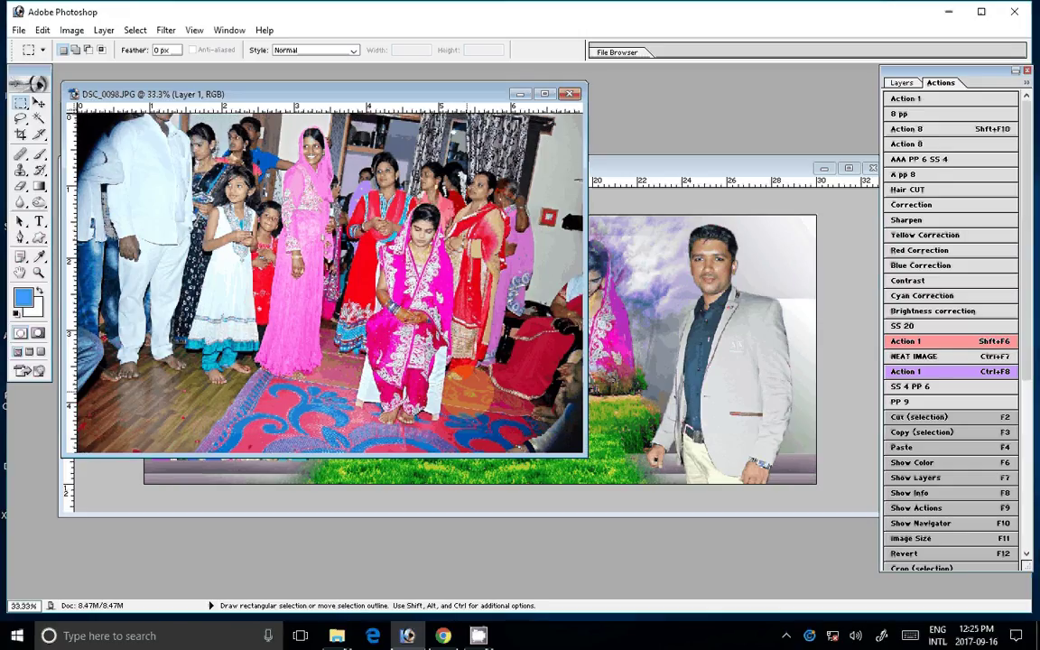
key("v")
mouse_move(469, 398)
left_mouse_down()
mouse_move(759, 325)
mouse_move(417, 359)
left_mouse_up()
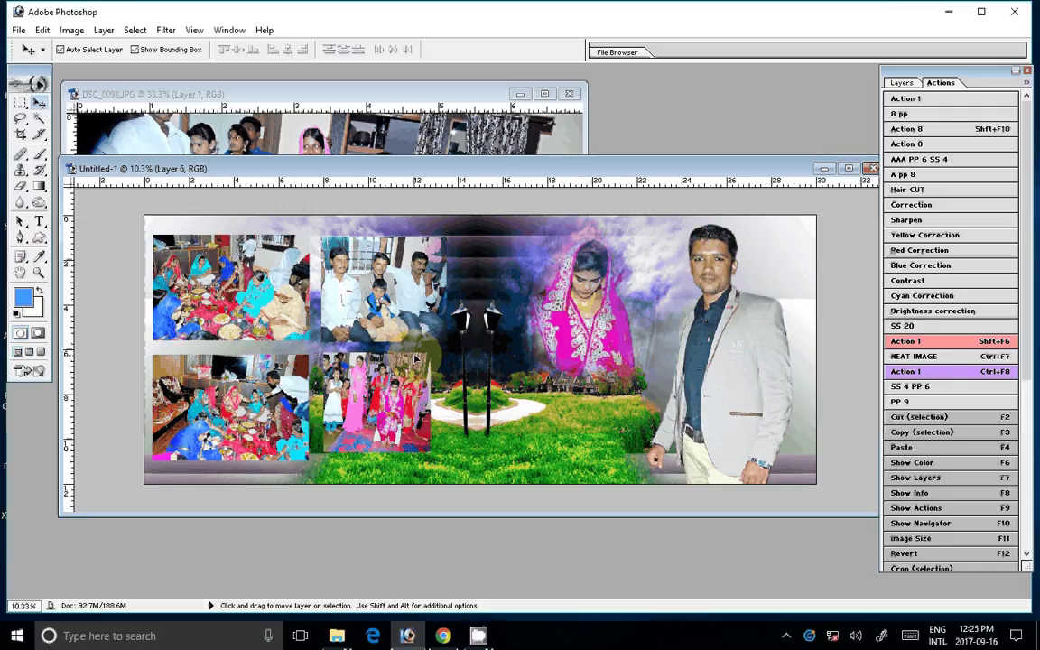
Enlarge the DSC_0098 crop, close its source without saving, and hide the Background layer.
key("ctrl+t")
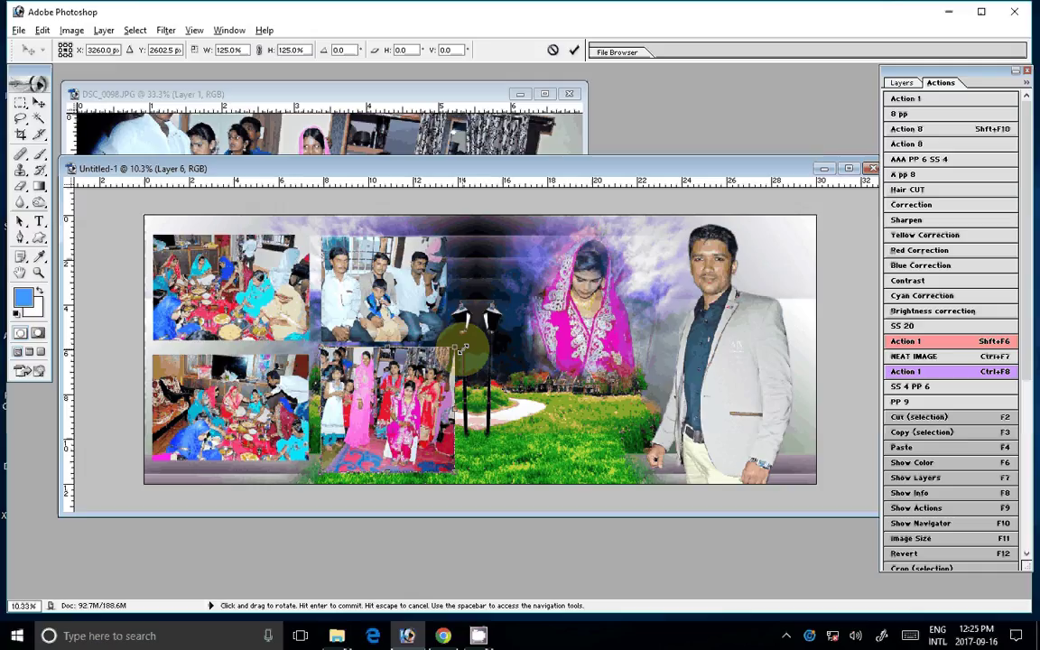
key("Return")
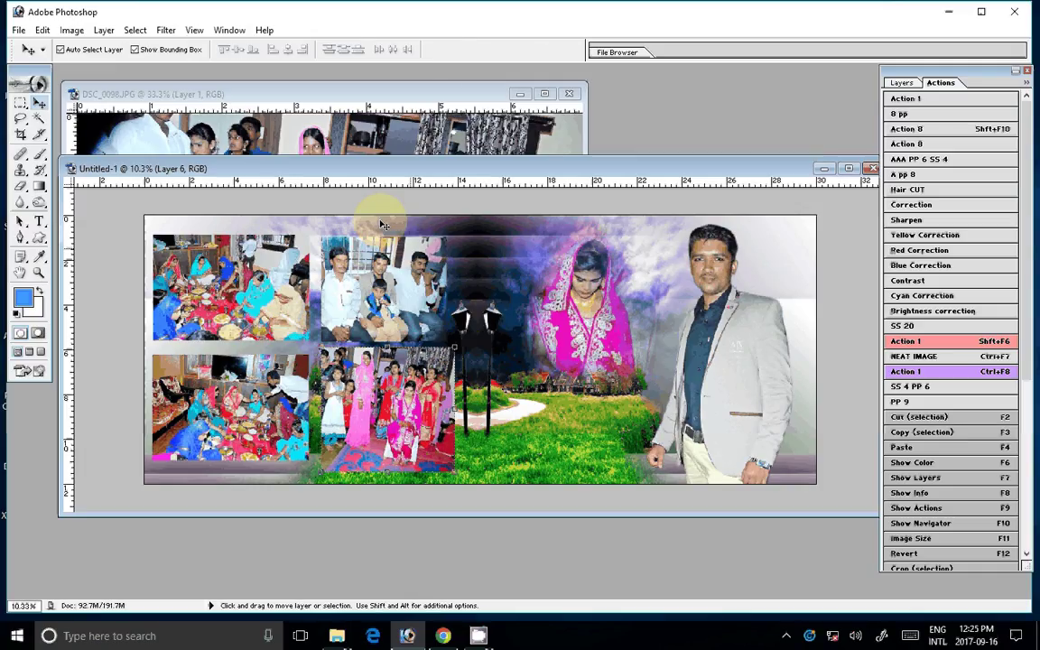
left_click(569, 94)
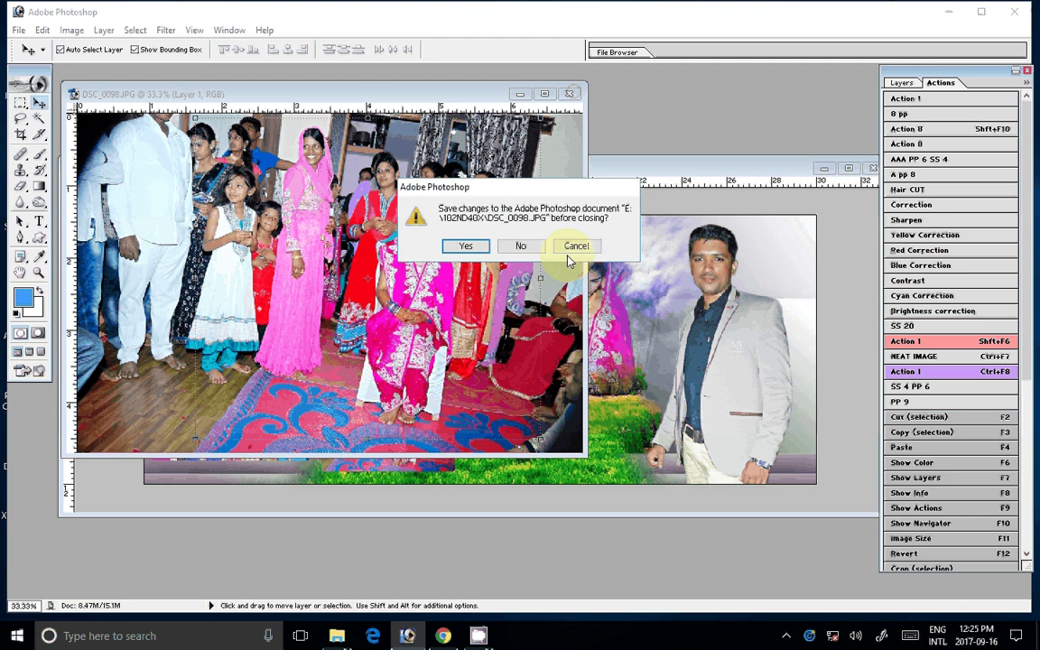
left_click(521, 246)
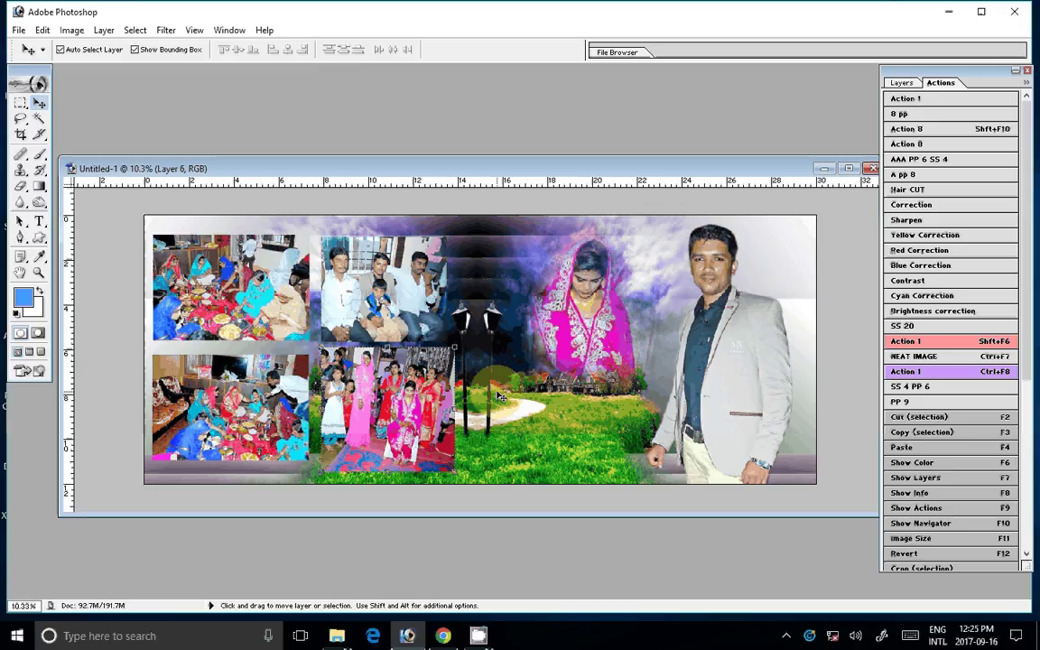
left_click(902, 82)
left_click(900, 233)
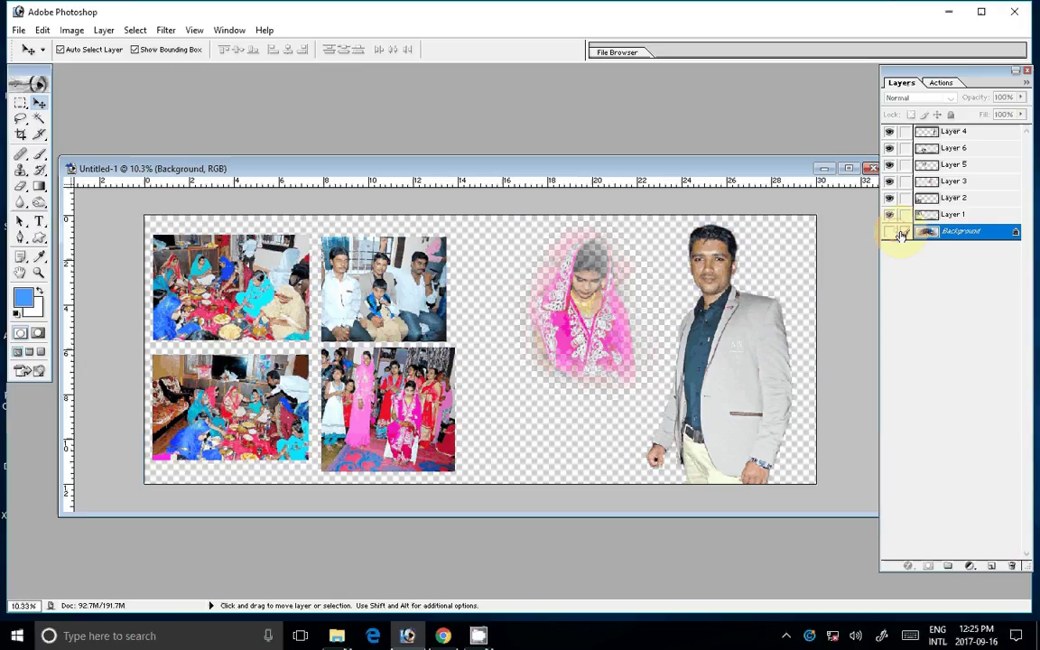
Add a pattern-filled Stroke effect to Layer 1, loading the Untitled Patterns set.
left_click(408, 390)
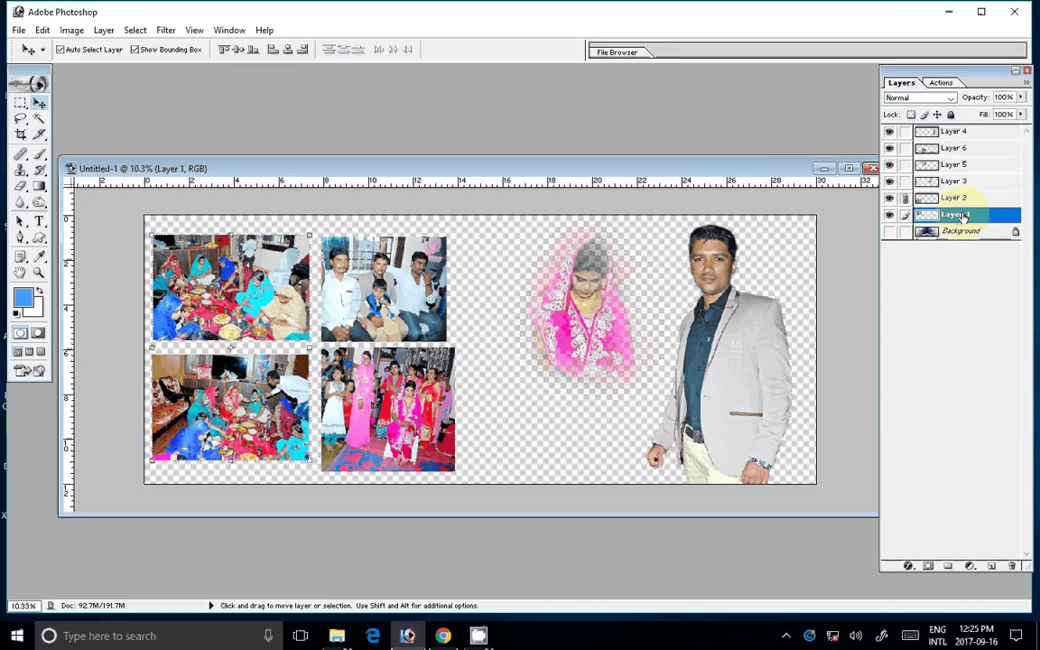
left_click(908, 566)
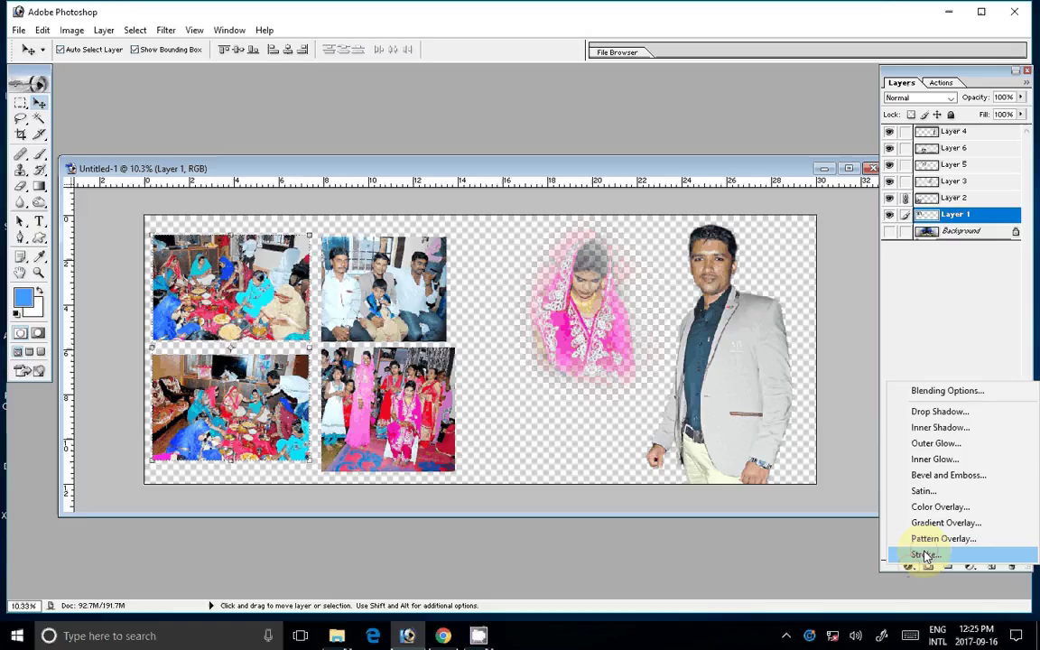
left_click(926, 556)
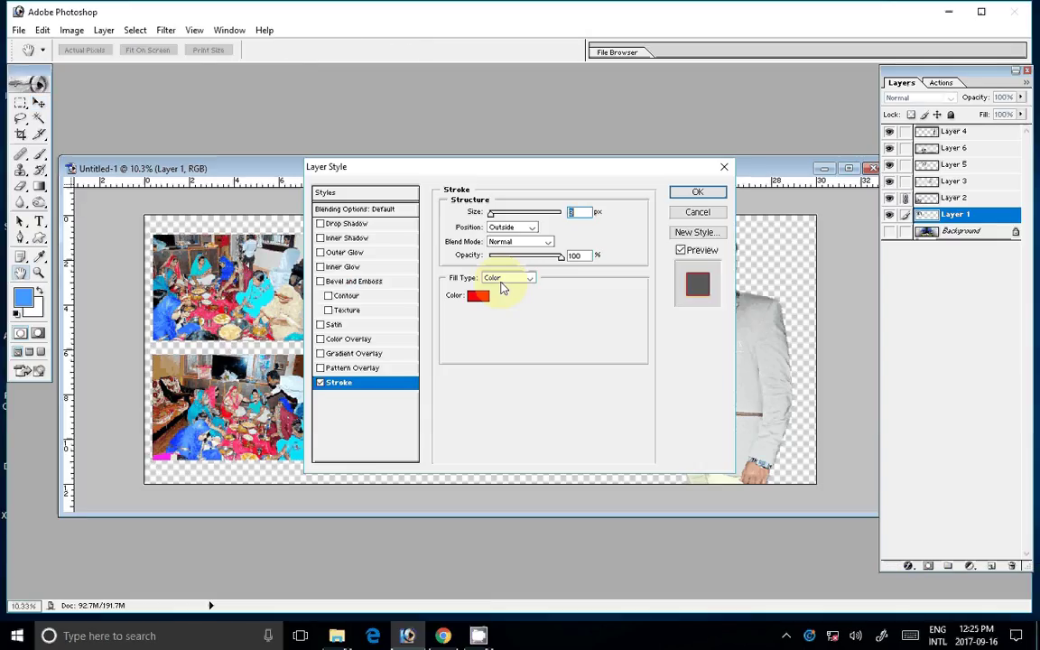
left_click(506, 278)
left_click(504, 309)
left_click(511, 325)
left_click(585, 354)
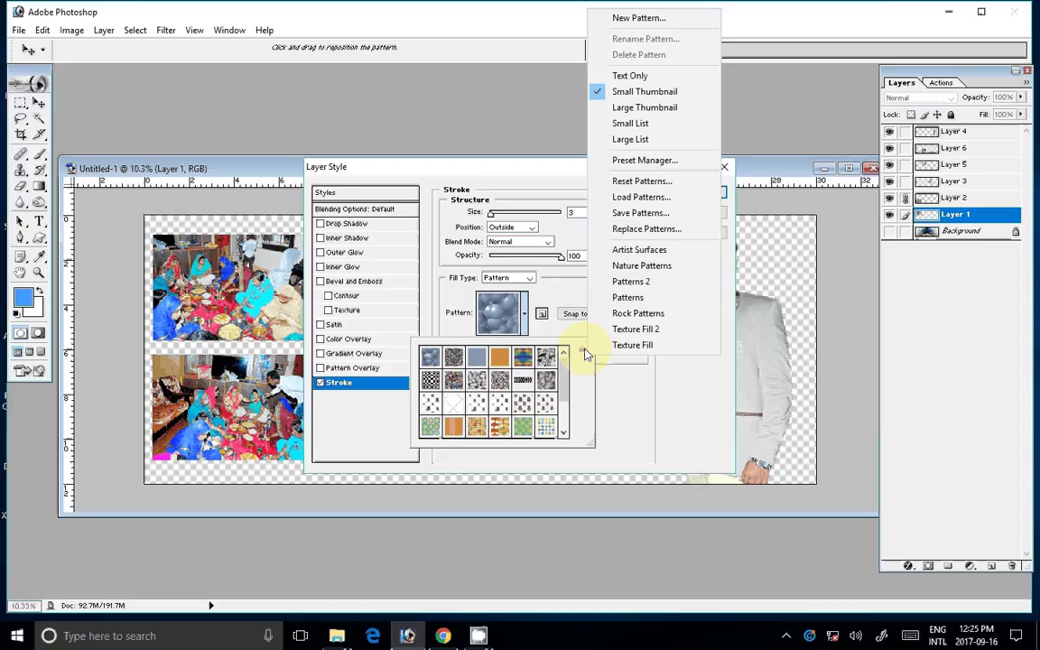
left_click(653, 228)
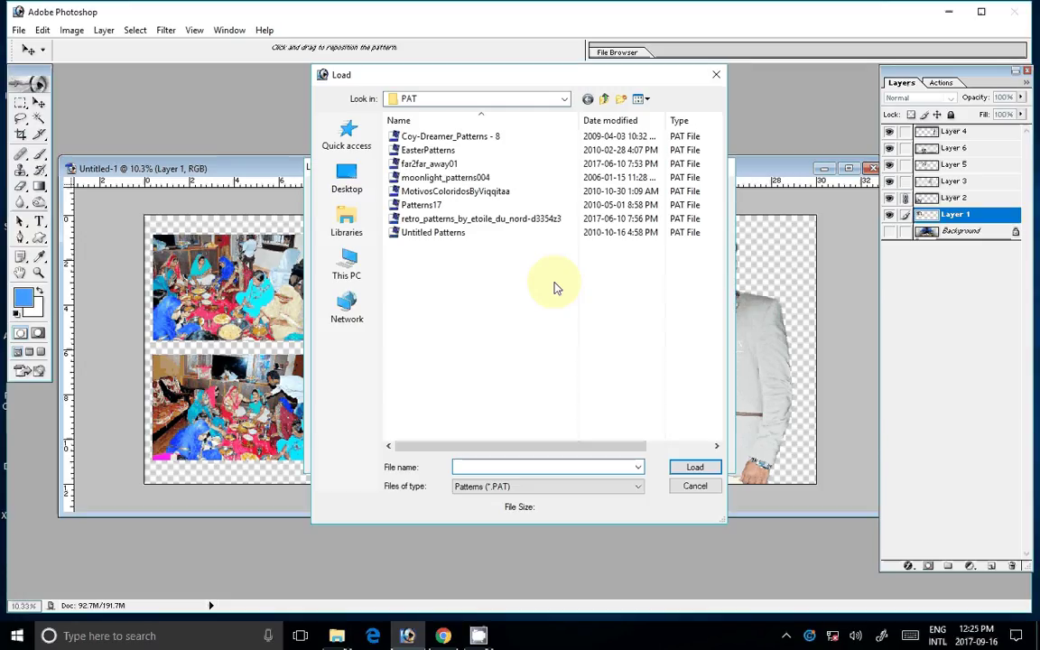
left_click(434, 232)
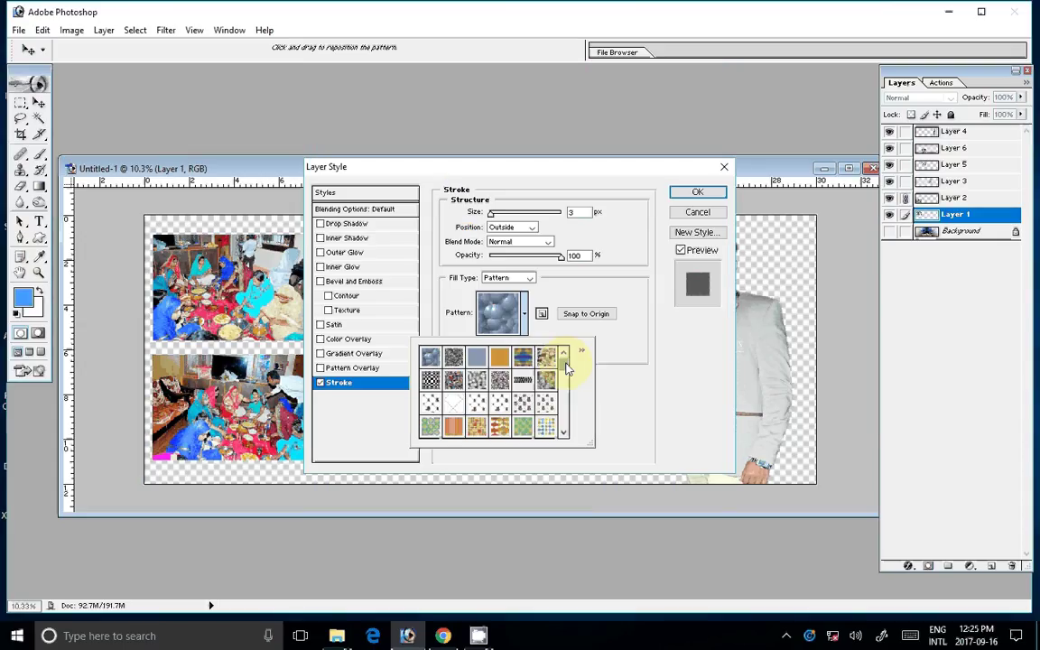
Pick the blue diagonal pattern, set stroke size 22, and apply.
left_click(582, 351)
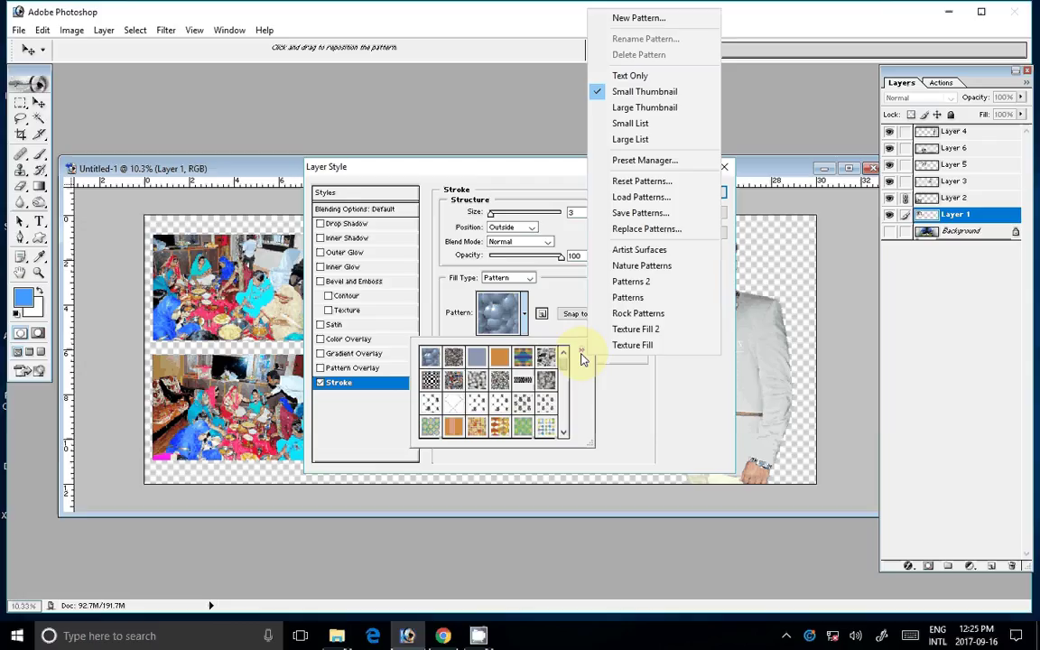
left_click(562, 433)
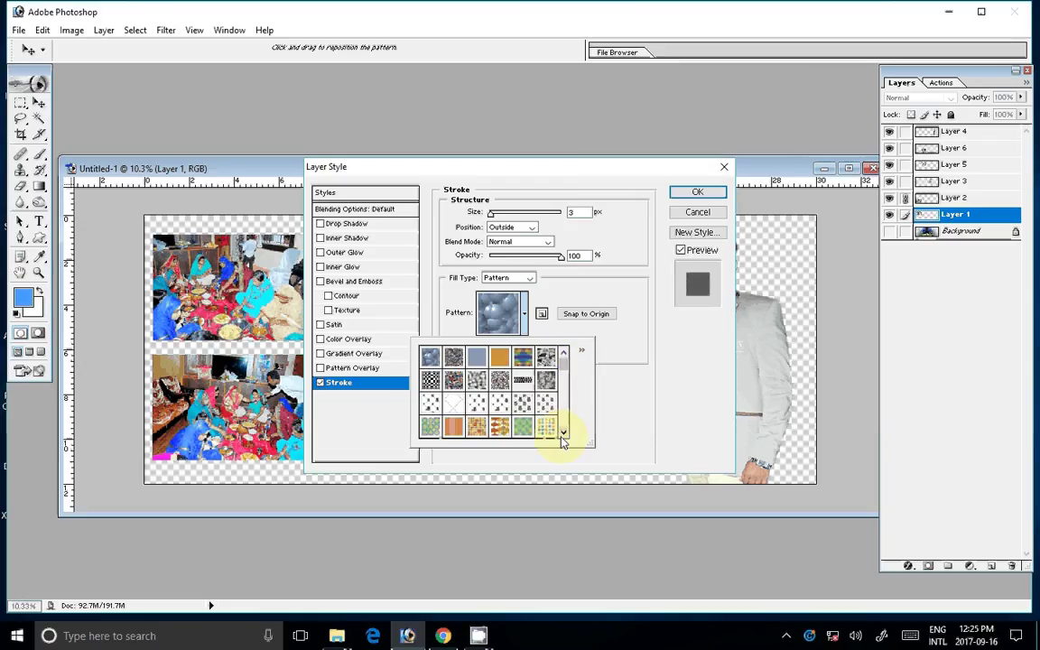
left_click(562, 433)
left_click(523, 426)
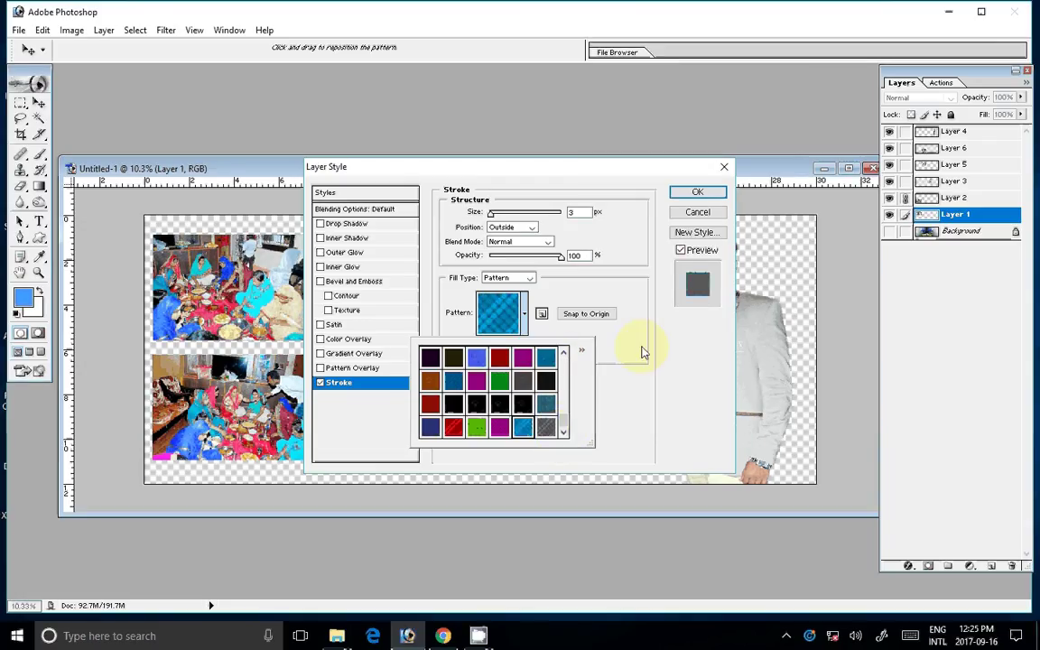
left_click(643, 352)
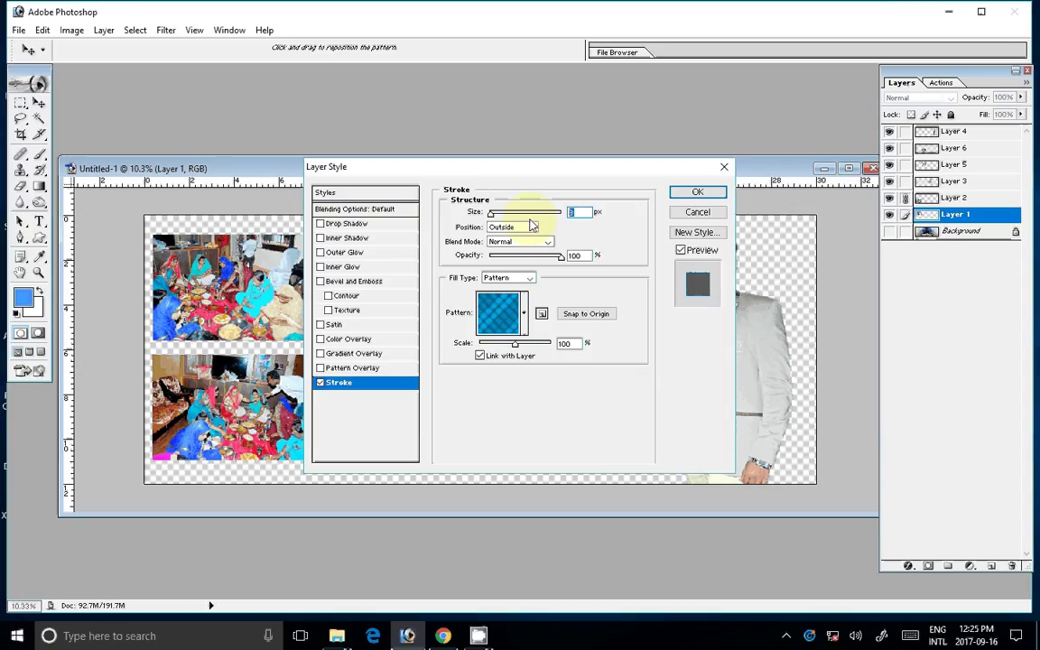
type("22")
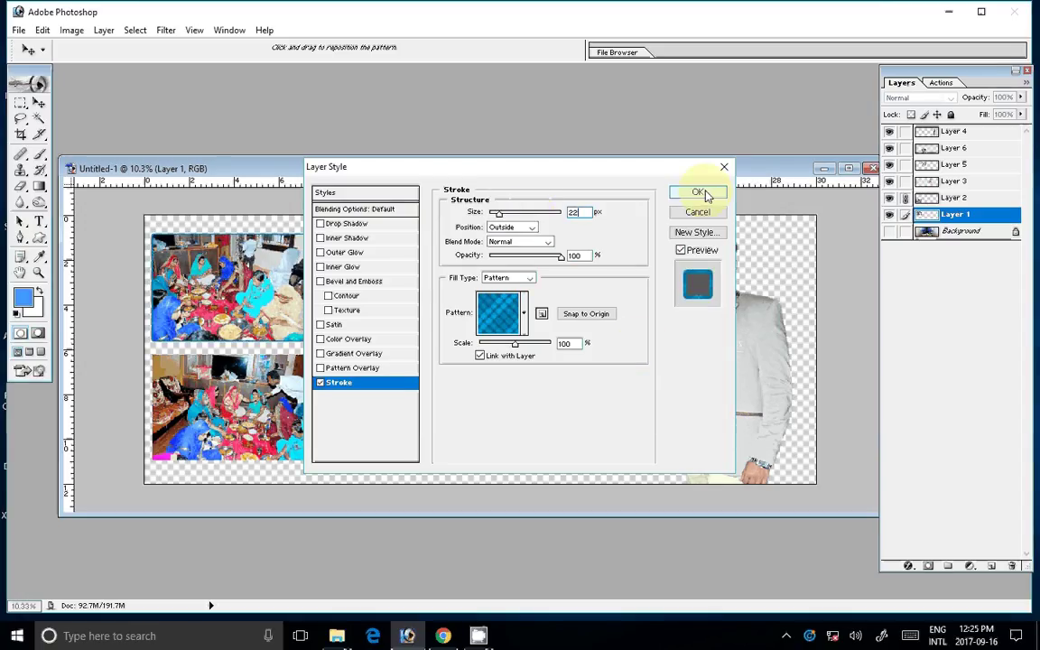
left_click(705, 194)
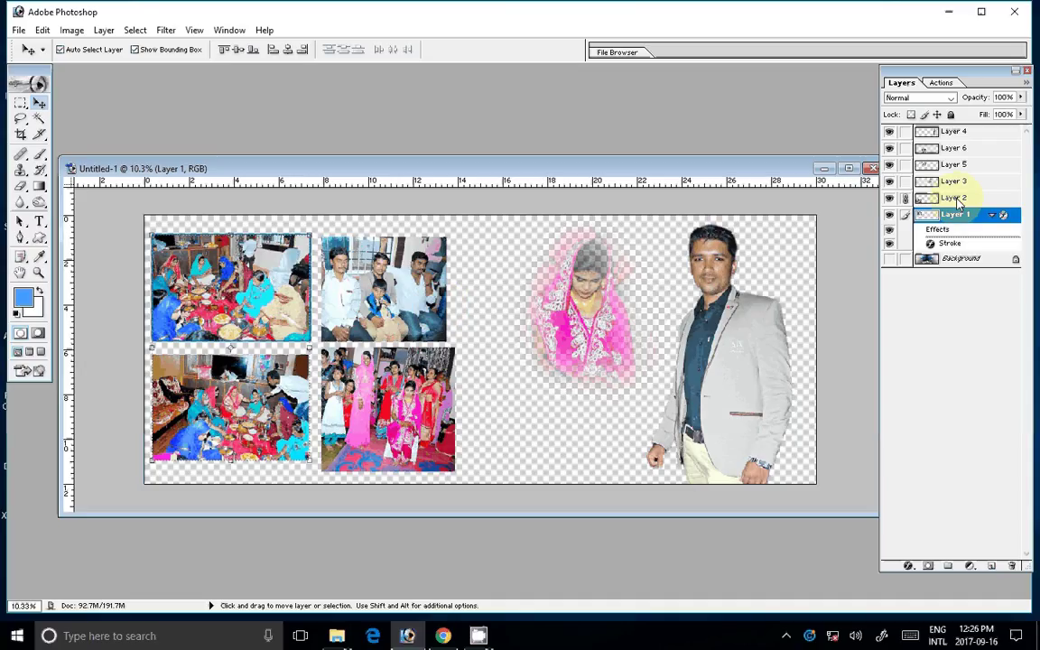
Merge Layer 2, the lower-left photo, into the stroked Layer 1, undoing one mistaken merge.
left_click(942, 152)
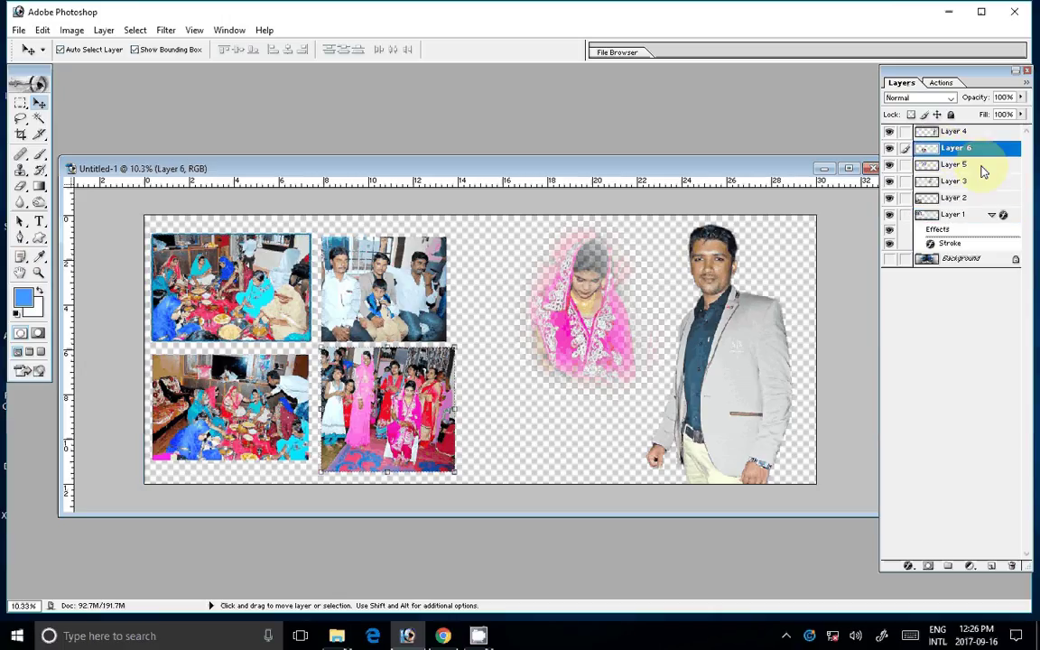
key("ctrl+e")
key("ctrl+e")
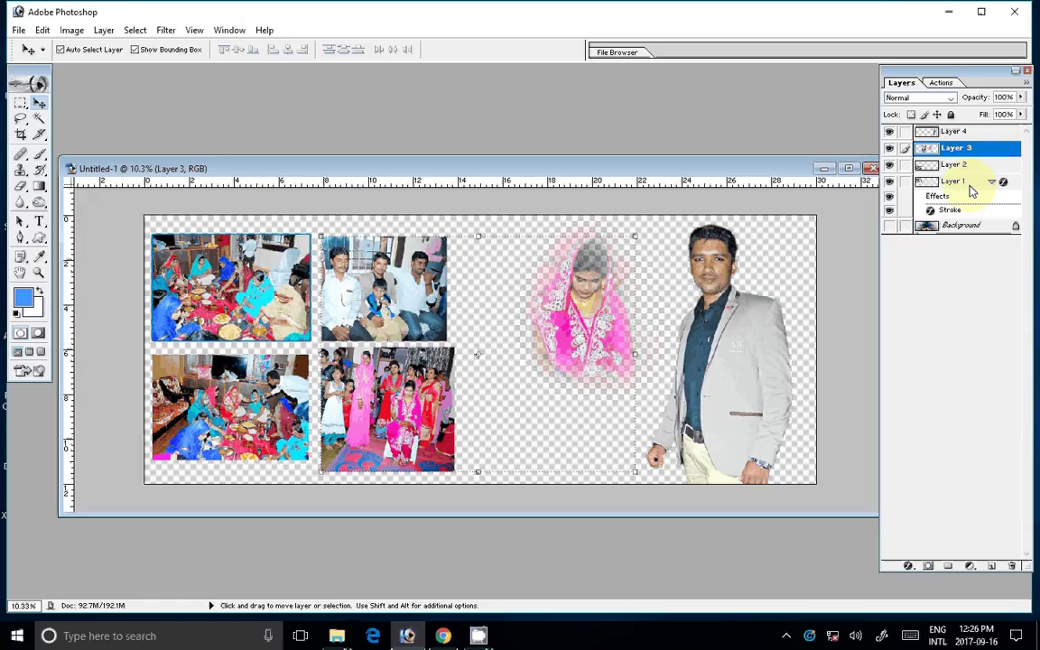
key("ctrl+z")
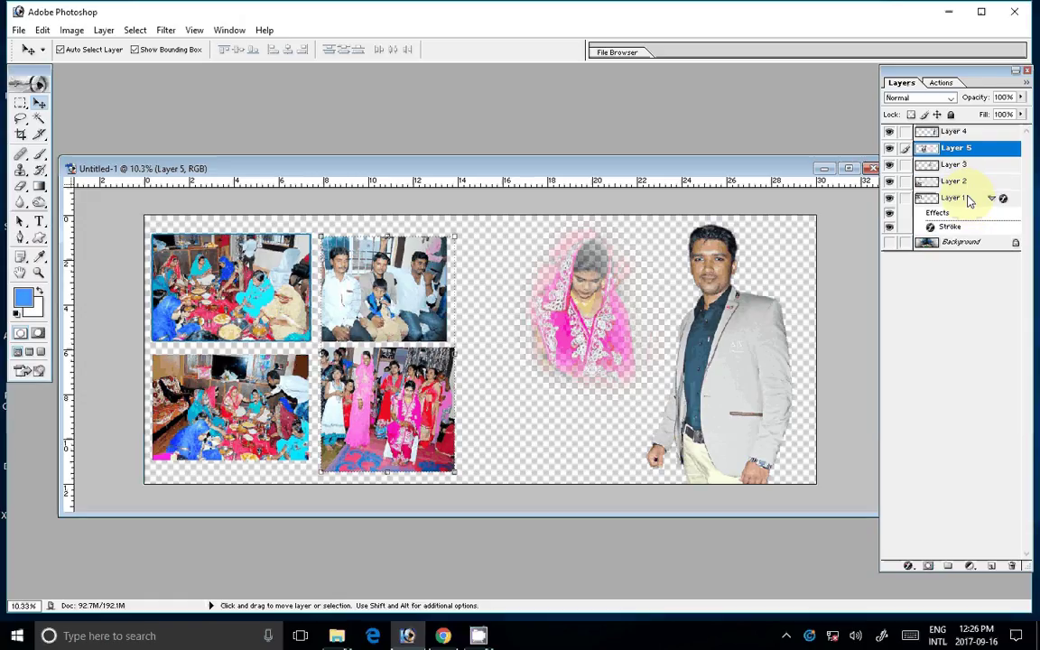
left_click(969, 199)
key("ctrl+e")
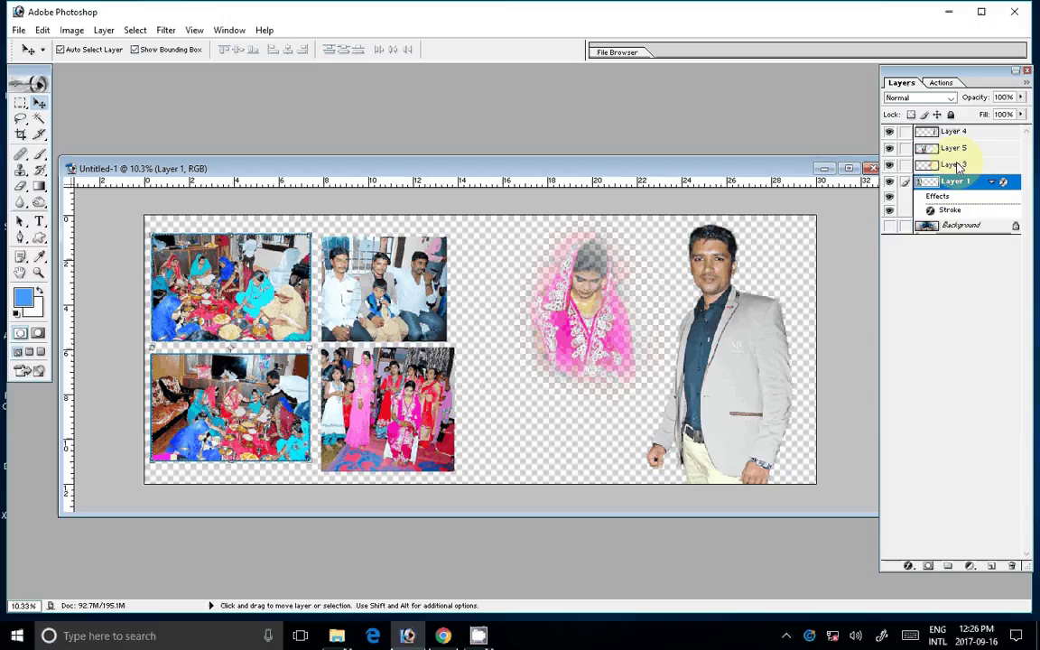
Move Layer 5 above Layer 1, merge it down, and show the fantasy Background again.
left_click_drag(955, 149, 980, 179)
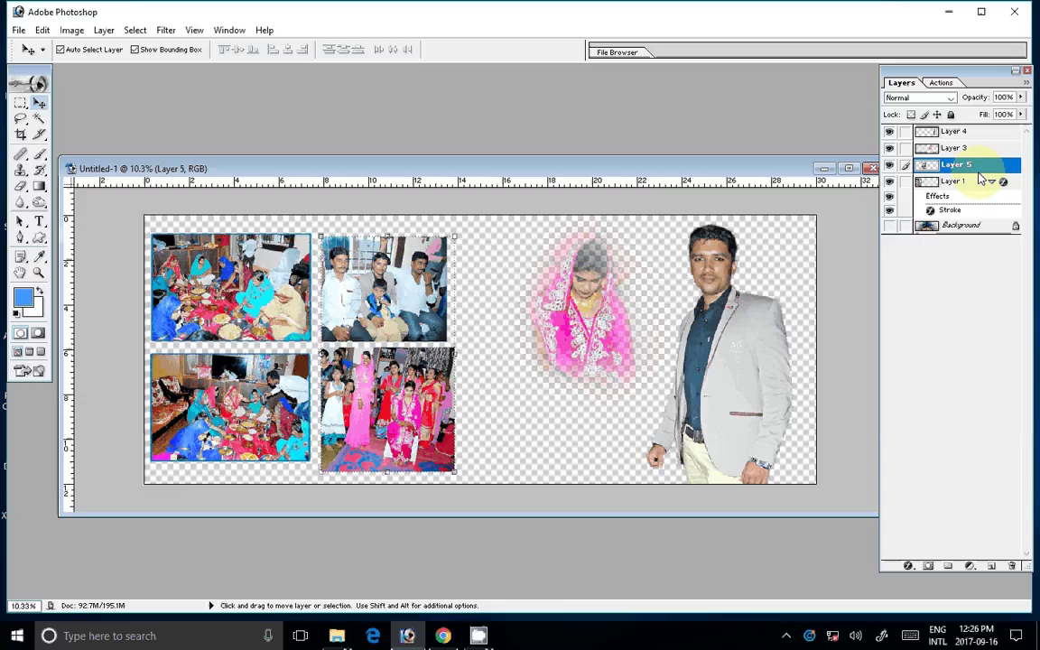
key("ctrl+e")
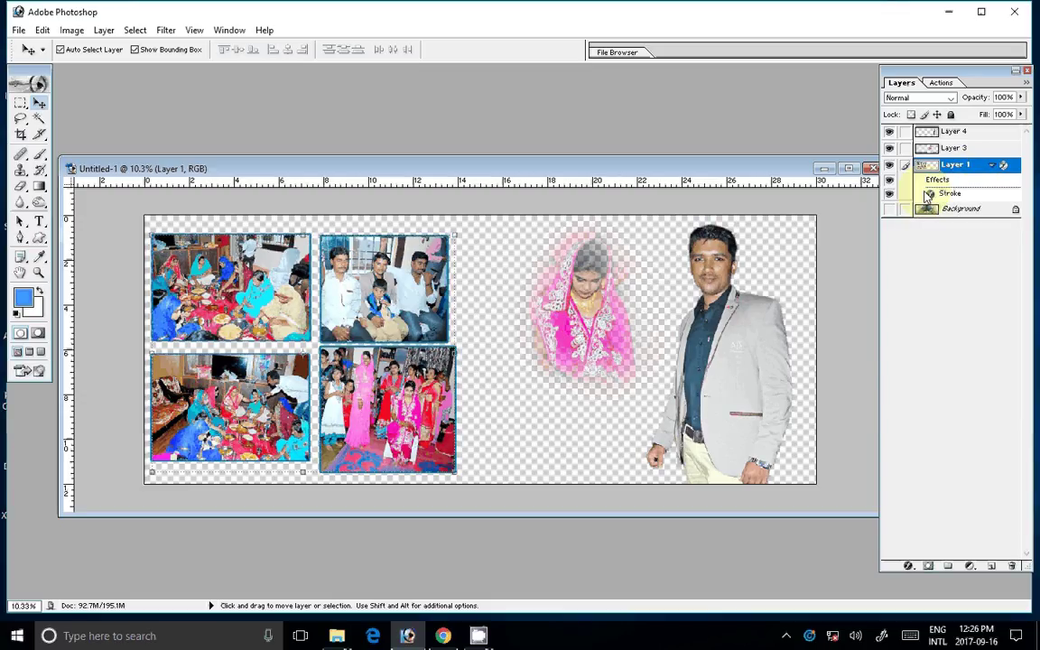
left_click(890, 209)
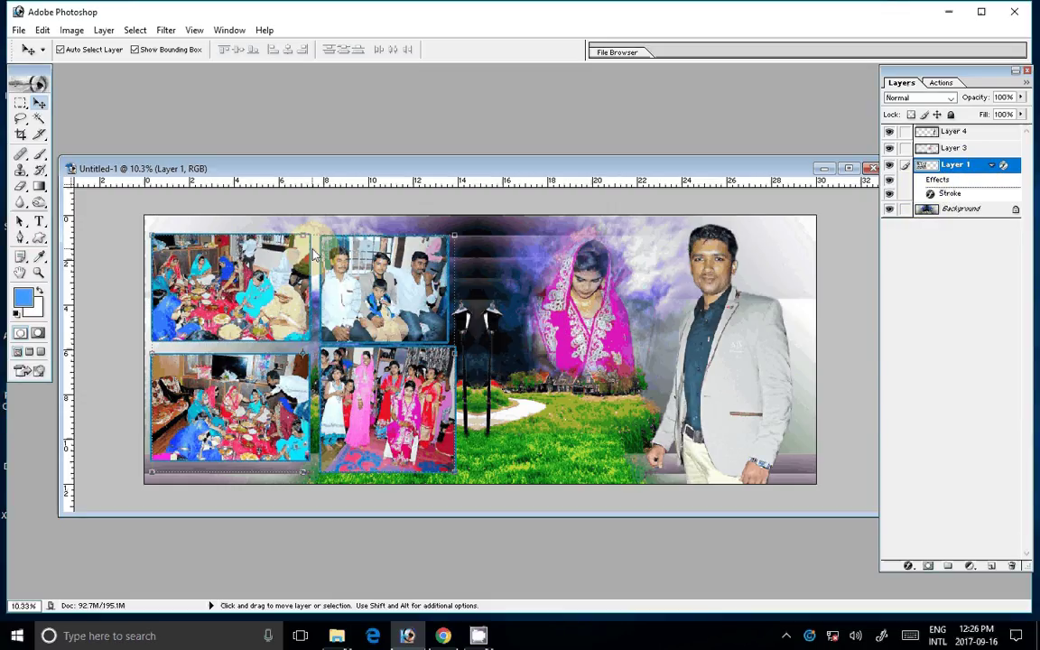
Use Layer > Merge Visible to flatten the album spread into one Background layer.
left_click(104, 30)
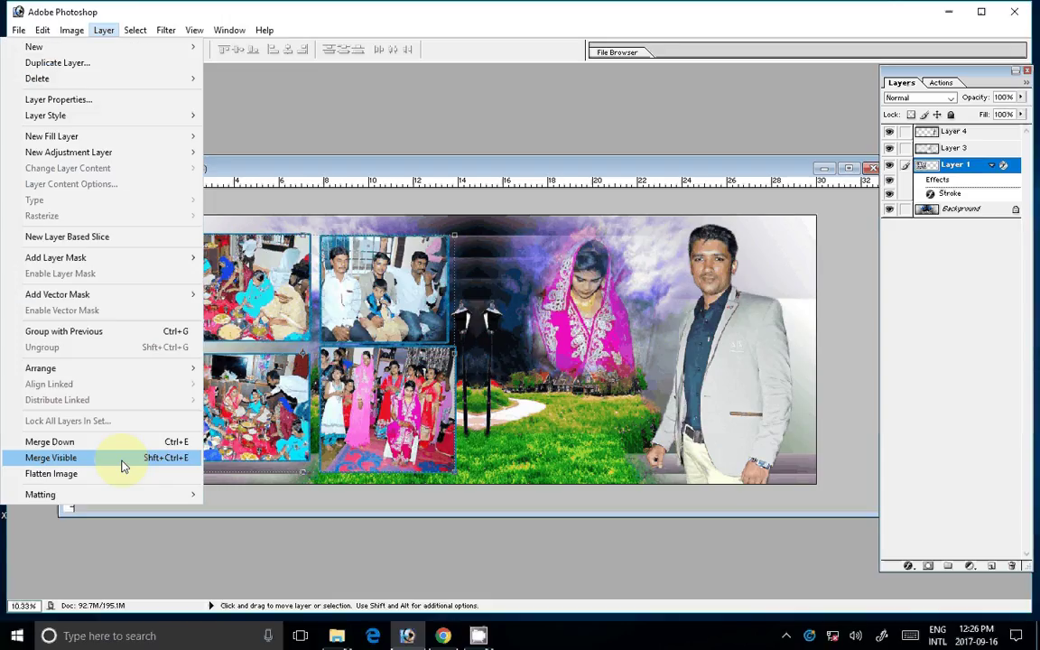
left_click(124, 465)
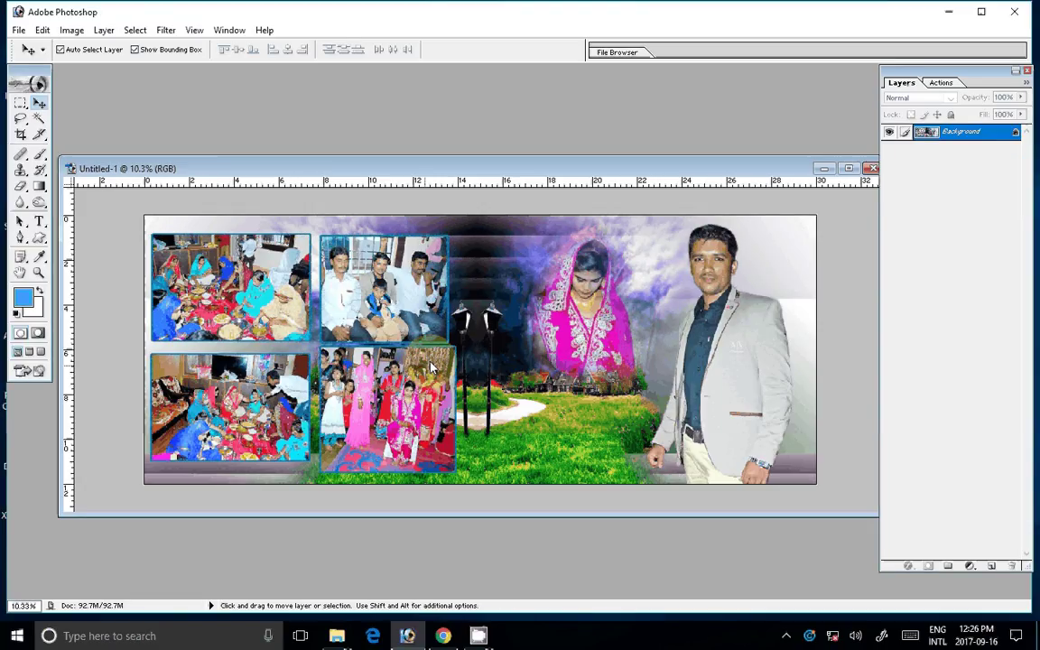
left_click(19, 30)
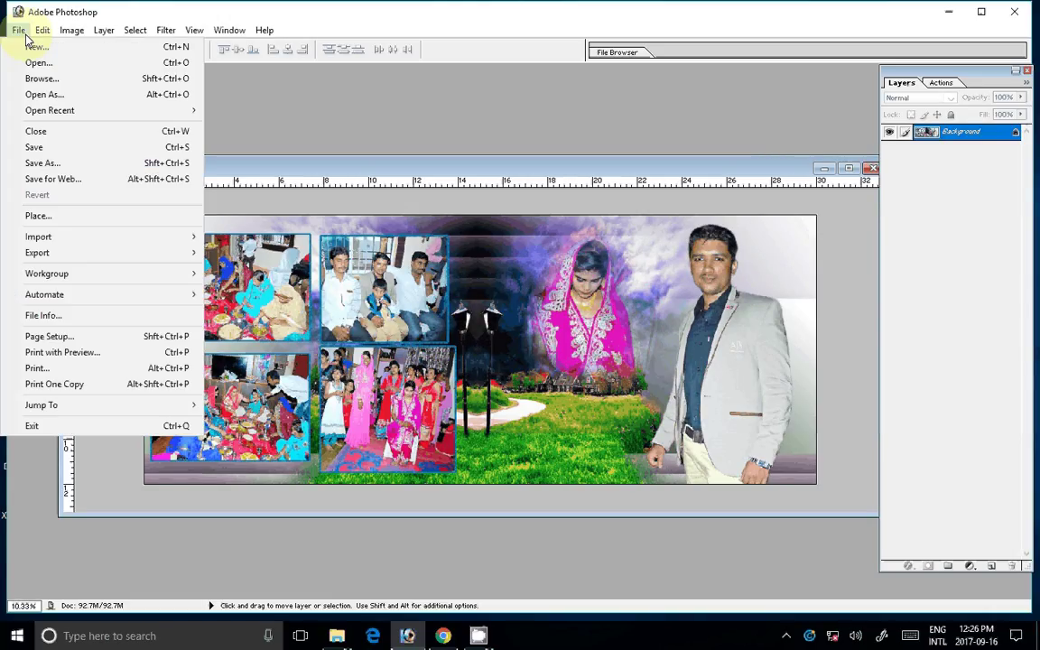
Save the spread as JPEG '12' in E:\k 11 at Maximum quality 12.
left_click(42, 163)
left_click(366, 276)
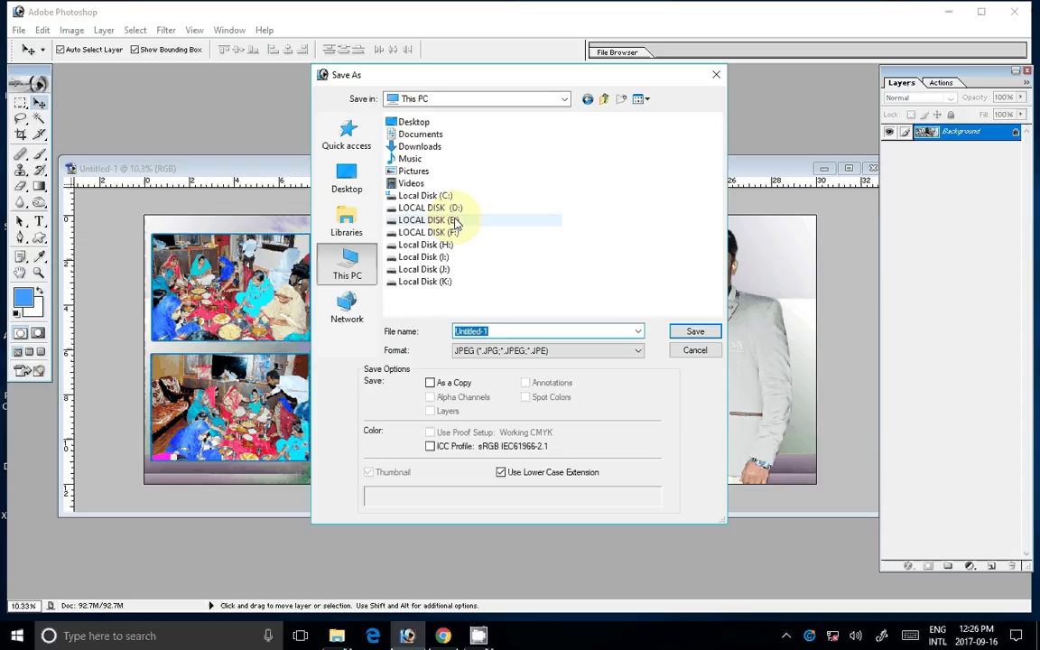
double_click(456, 222)
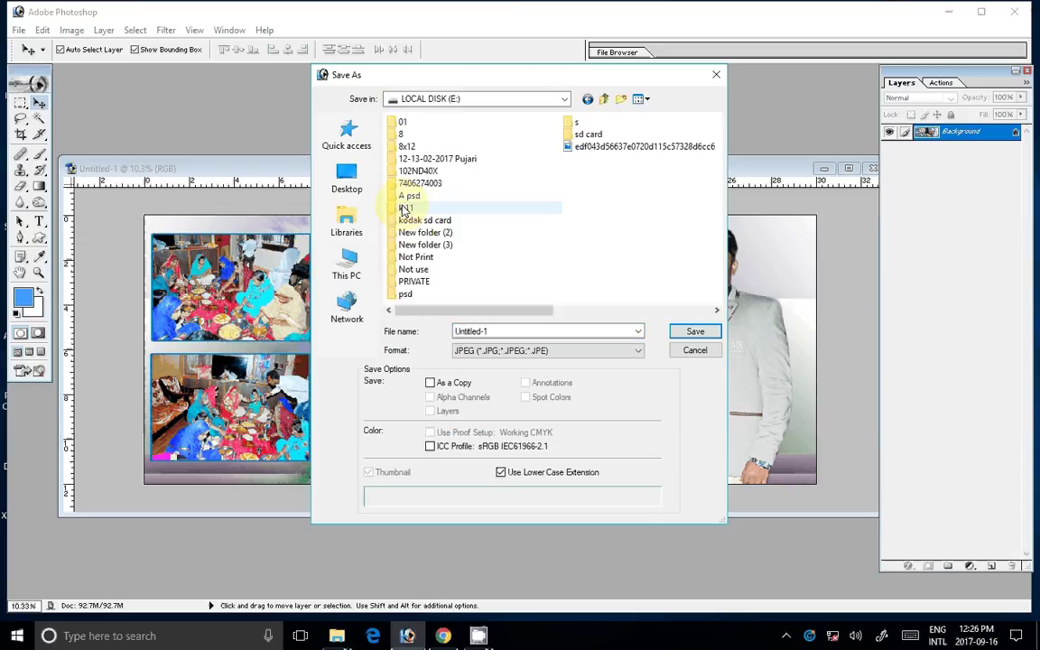
double_click(405, 207)
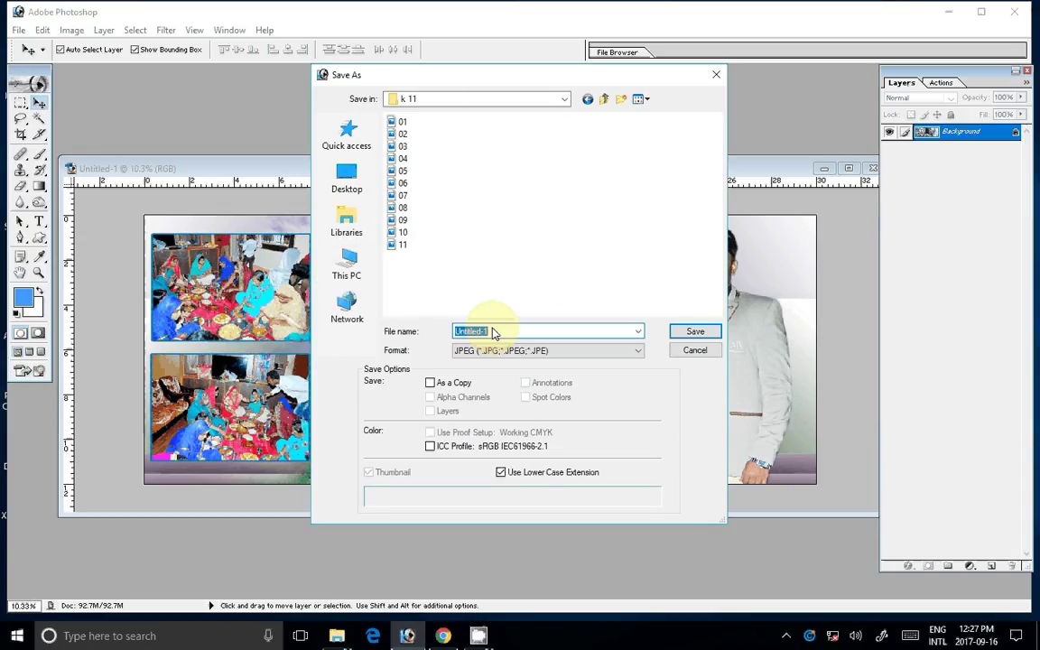
type("12")
key("Return")
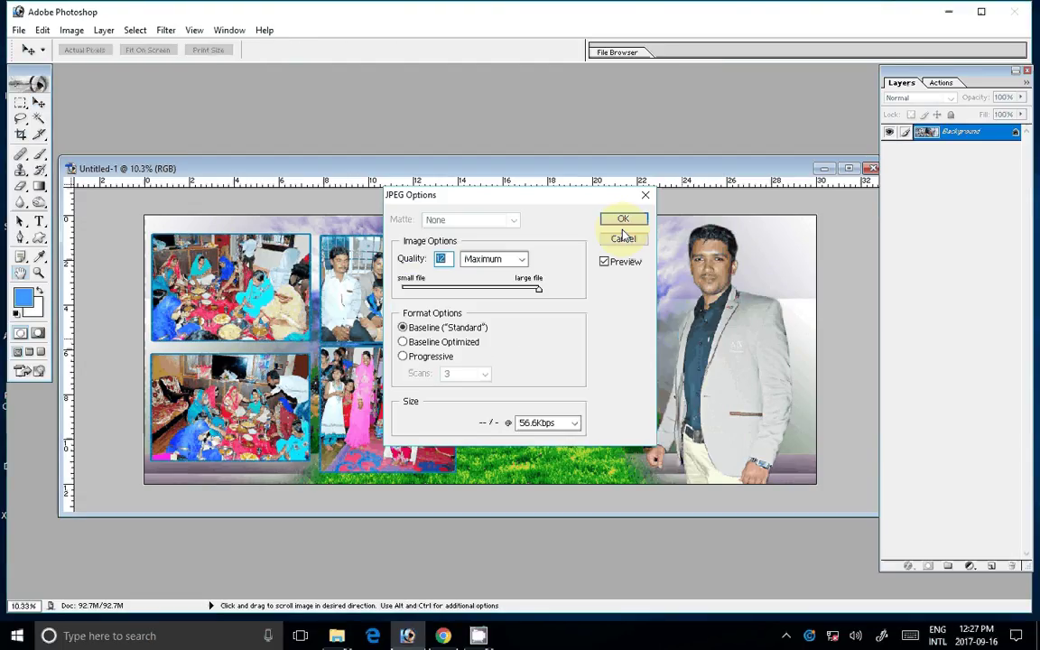
left_click(623, 220)
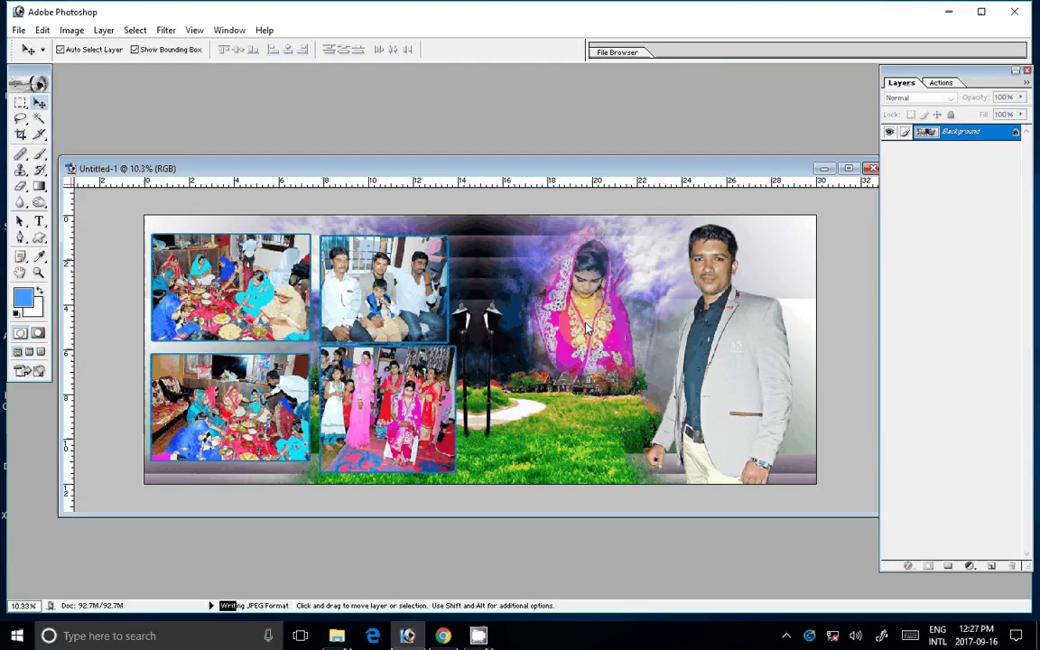